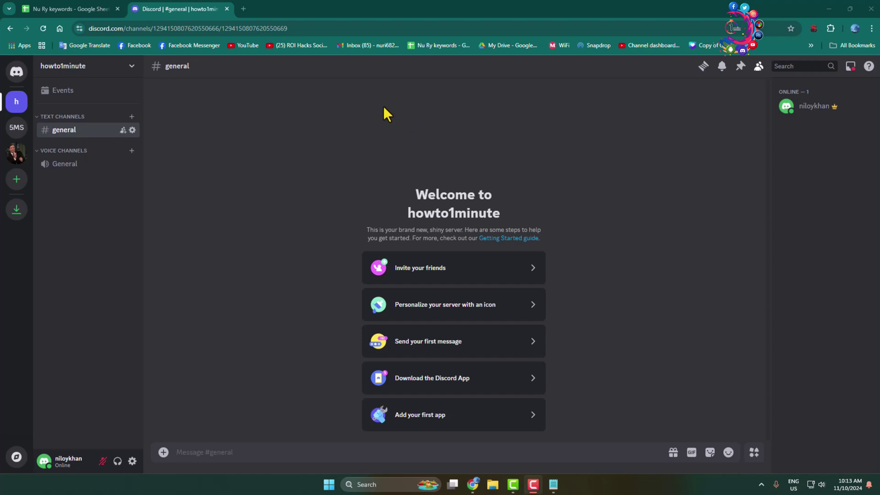
Create a text channel named 'rules' in the howto1minute server.
left_click(132, 117)
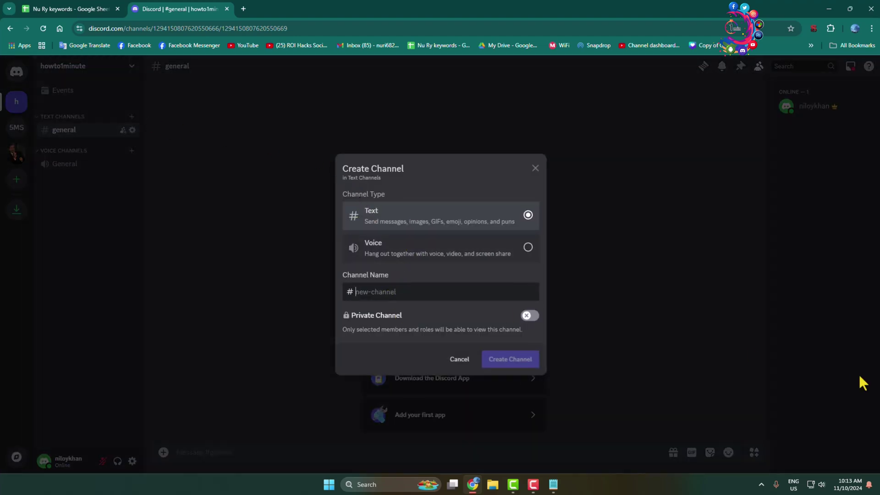
type("rules")
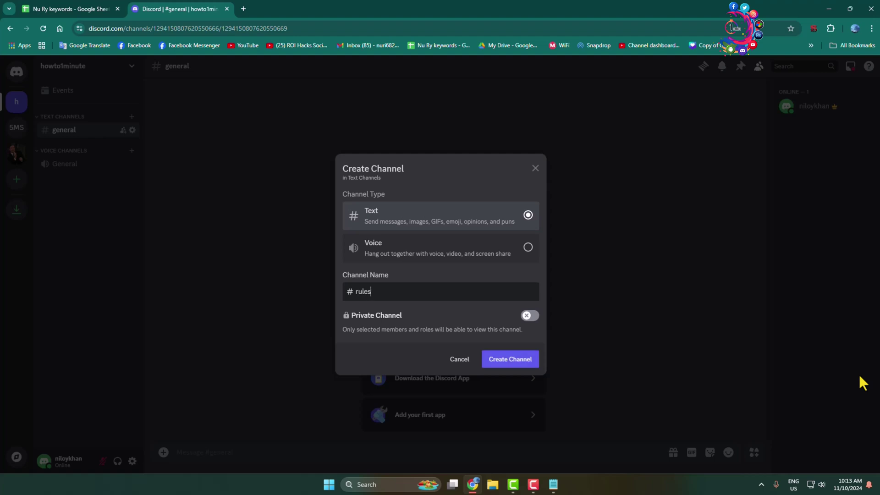
left_click(510, 358)
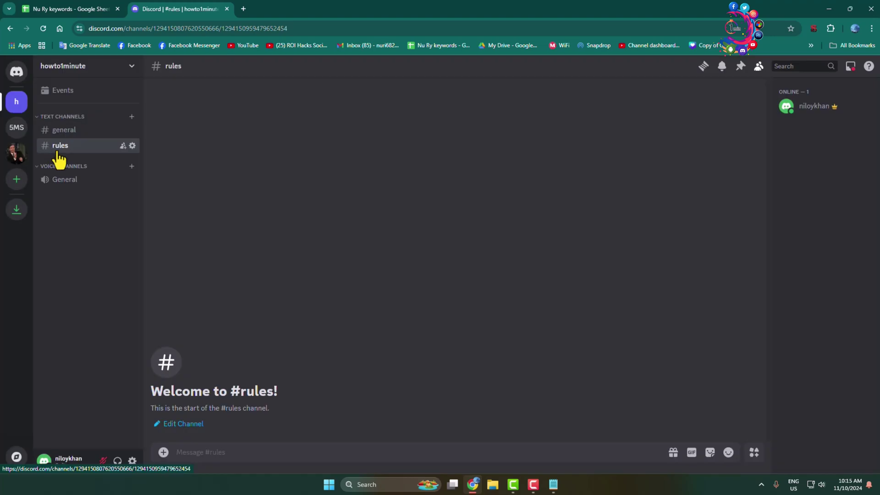
left_click(132, 146)
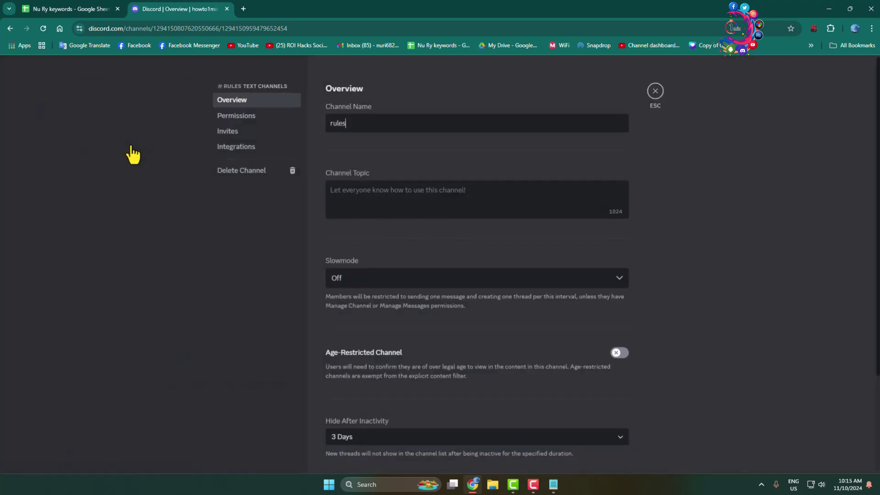
left_click(254, 124)
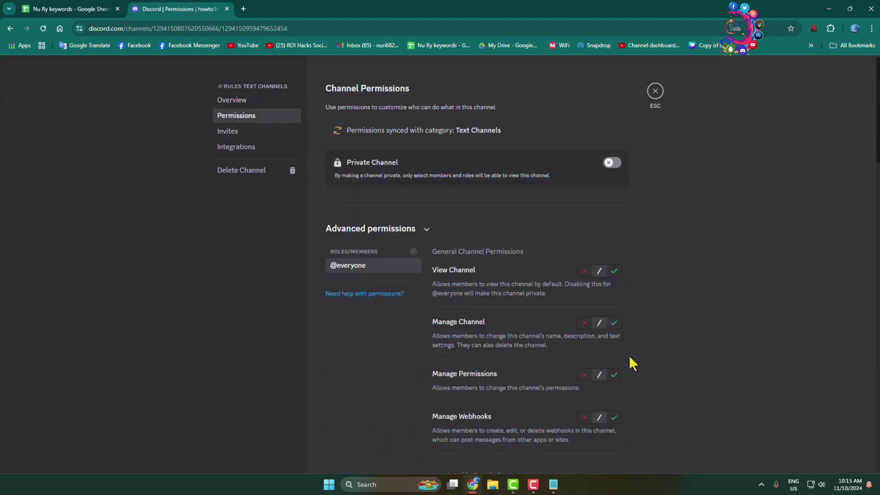
left_click(614, 271)
scroll(622, 265, "down", 4)
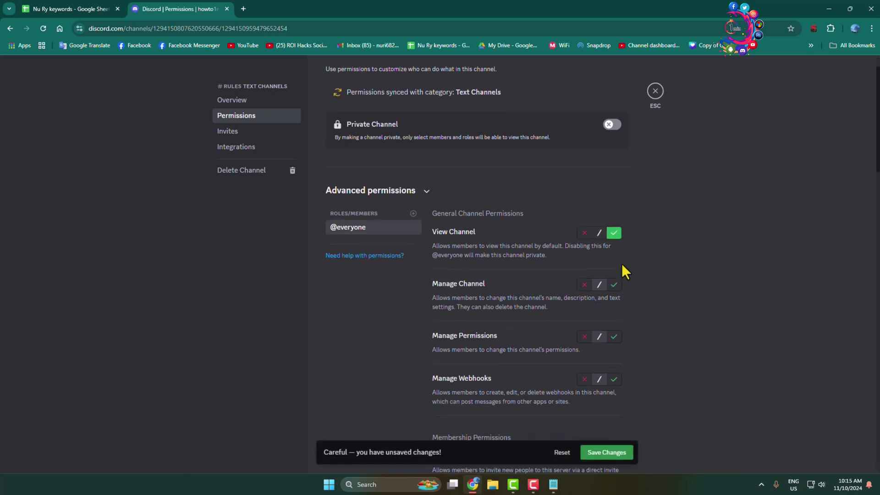
scroll(621, 263, "down", 5)
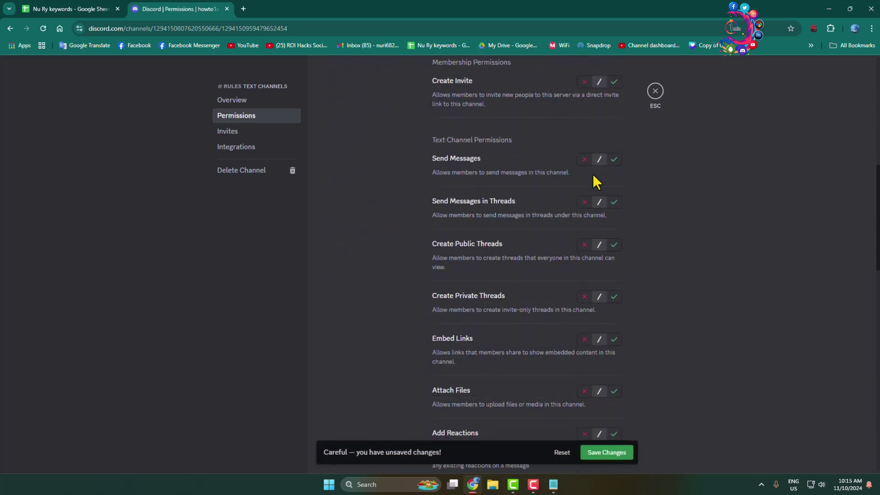
left_click(585, 161)
scroll(662, 210, "down", 3)
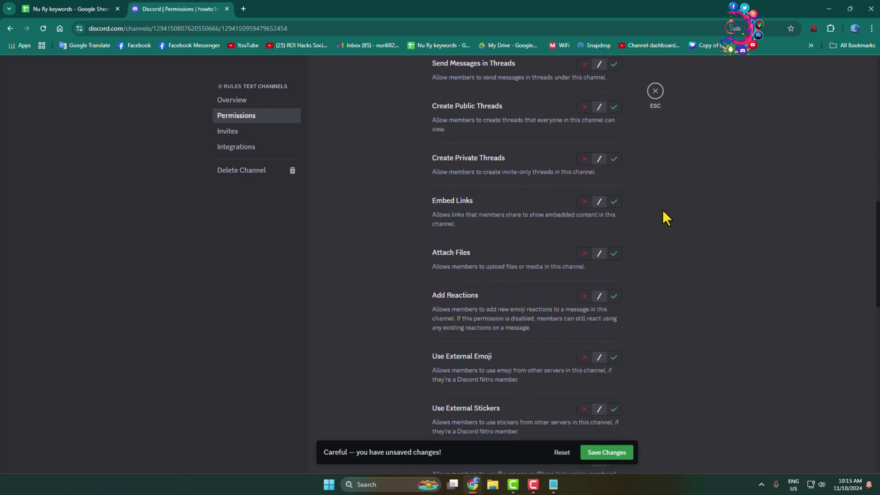
scroll(661, 210, "down", 9)
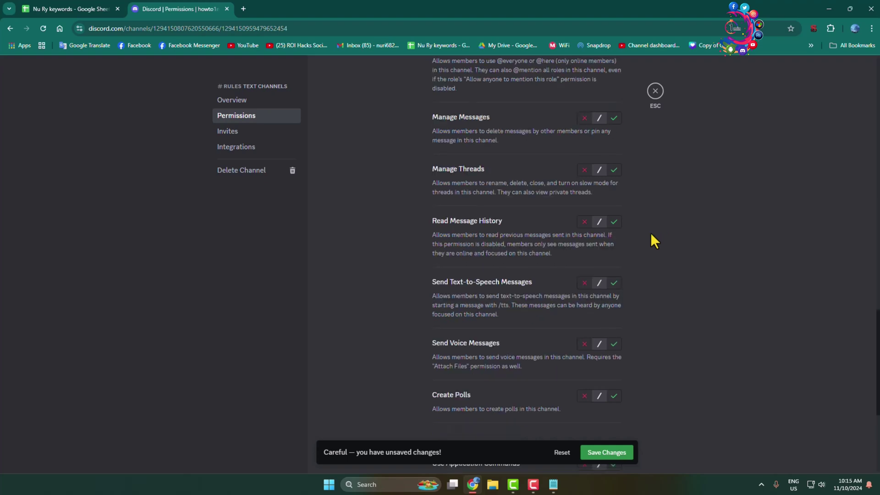
left_click(614, 222)
scroll(713, 213, "down", 5)
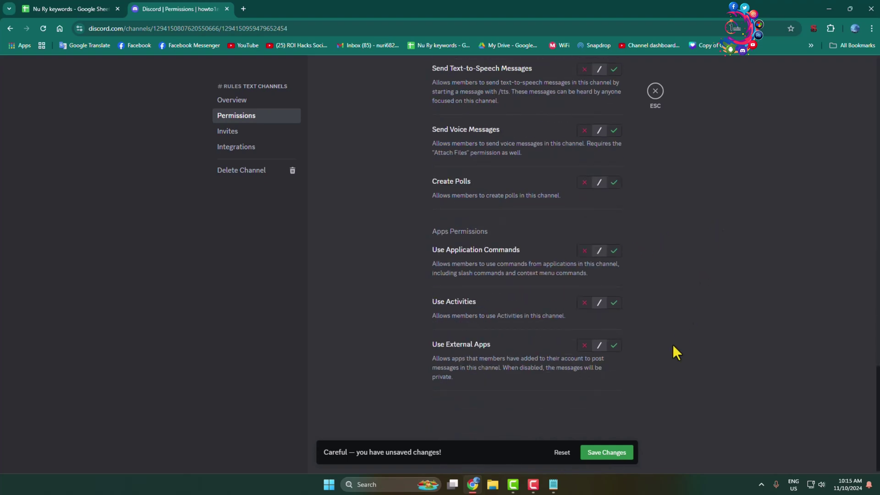
left_click(604, 453)
left_click(656, 91)
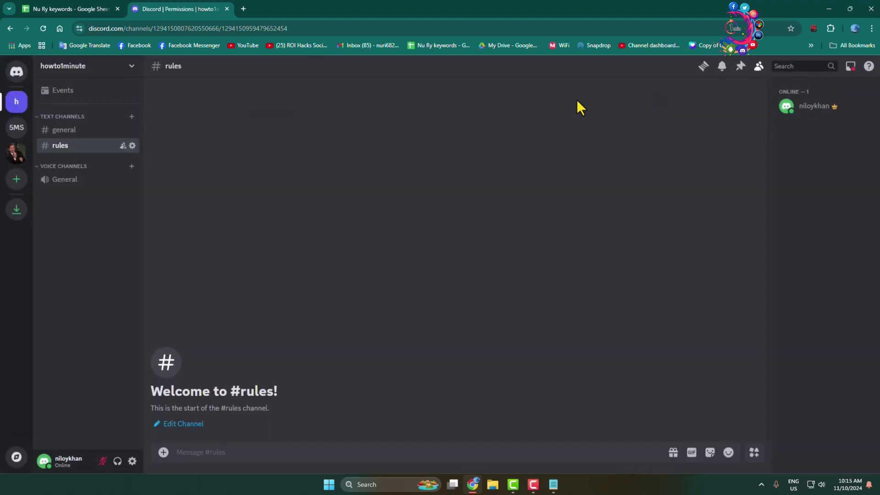
Create a new webhook from the server's Integrations settings.
left_click(130, 69)
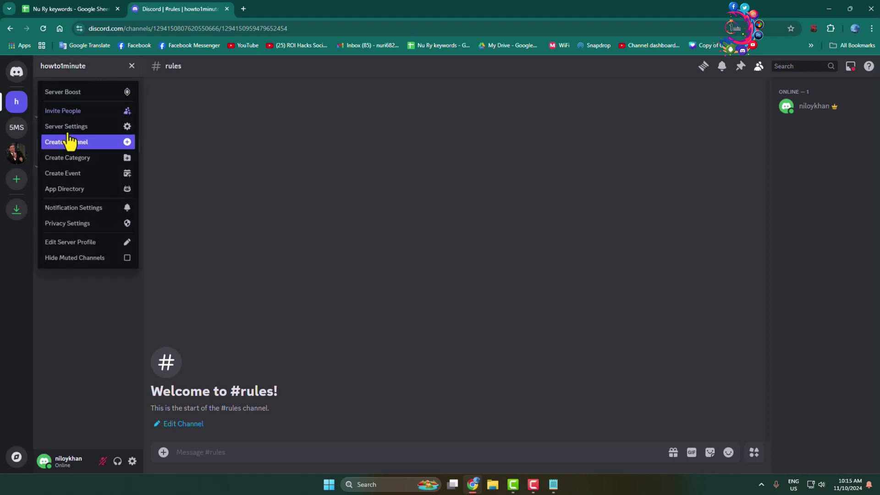
left_click(72, 133)
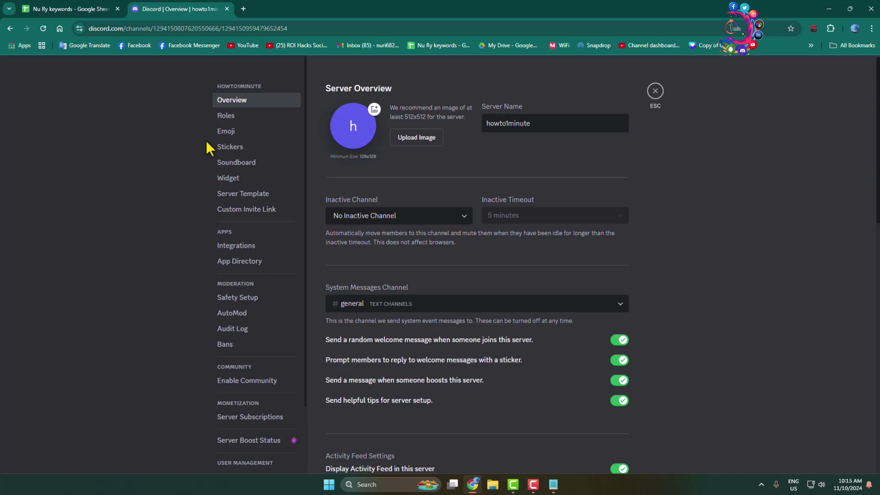
left_click(243, 250)
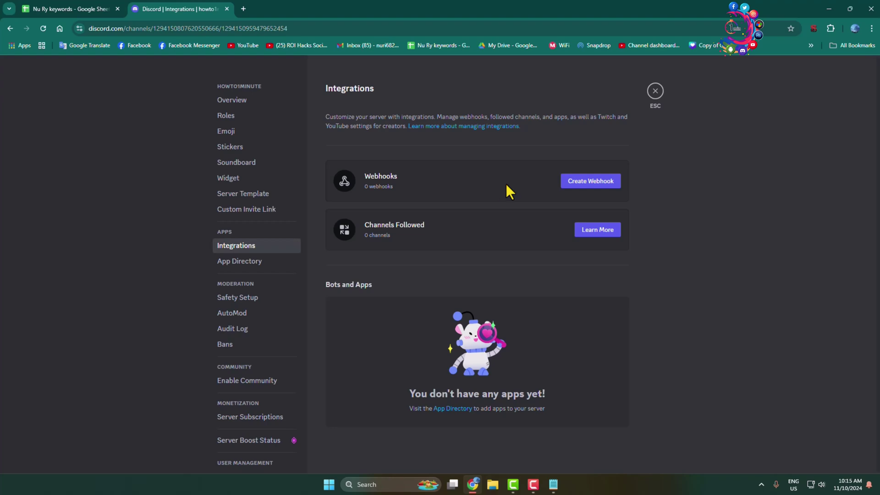
left_click(609, 183)
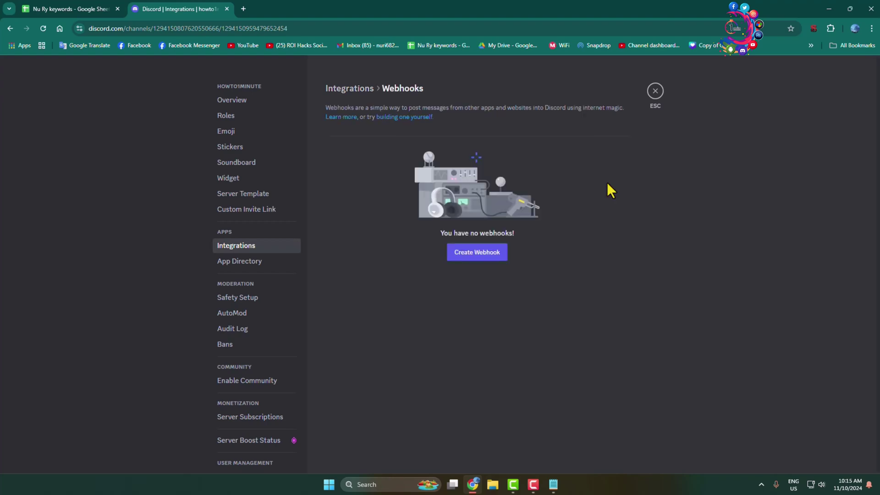
left_click(477, 251)
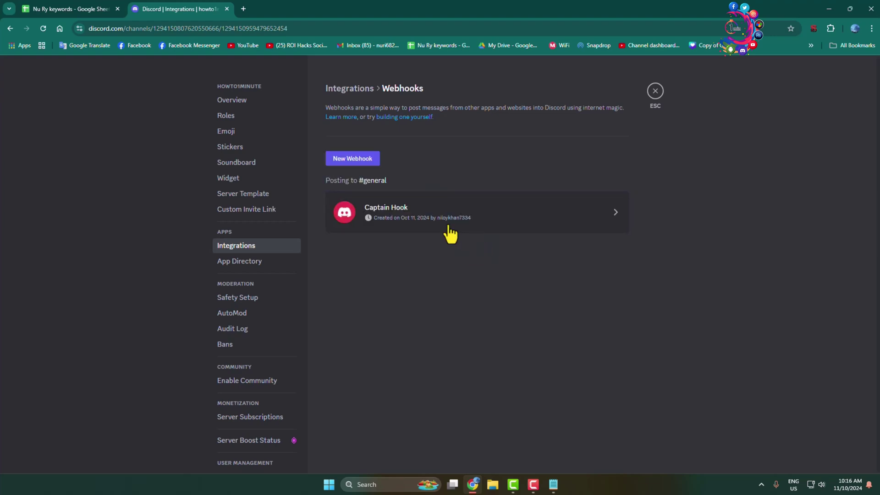
Name the webhook 'rules', set its channel to #rules, save, copy its URL and open a new tab.
left_click(425, 215)
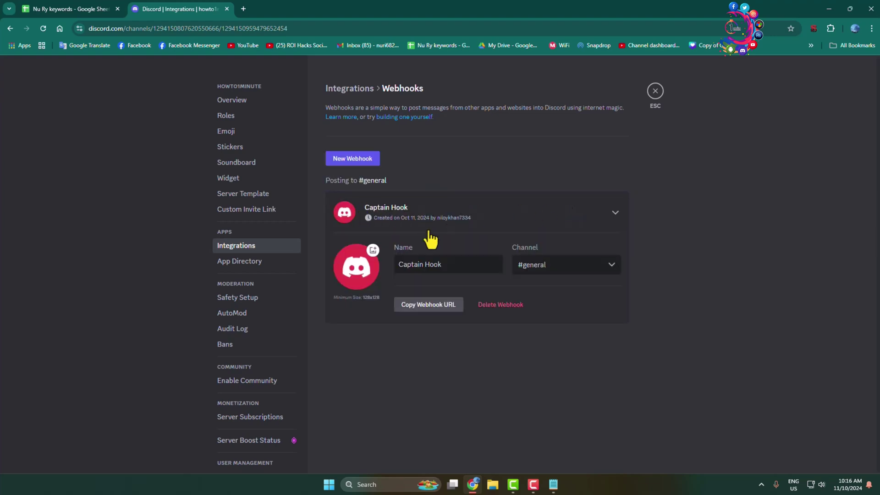
left_click_drag(453, 265, 231, 265)
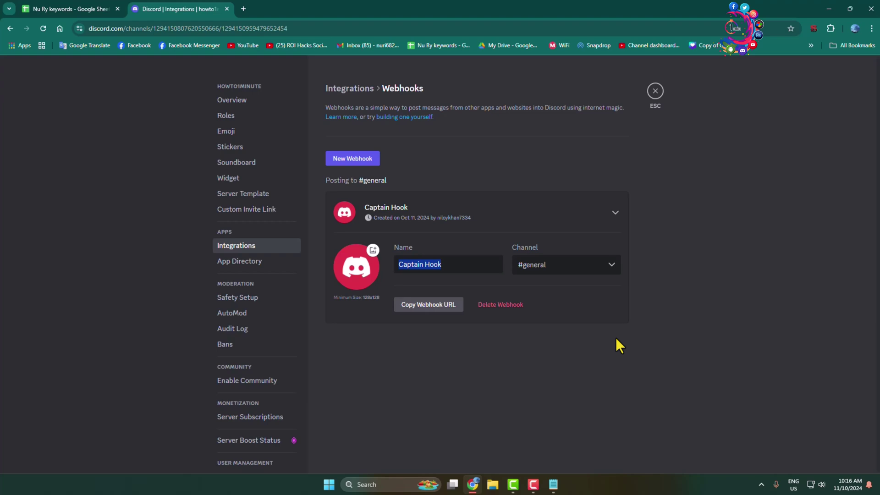
type("rules")
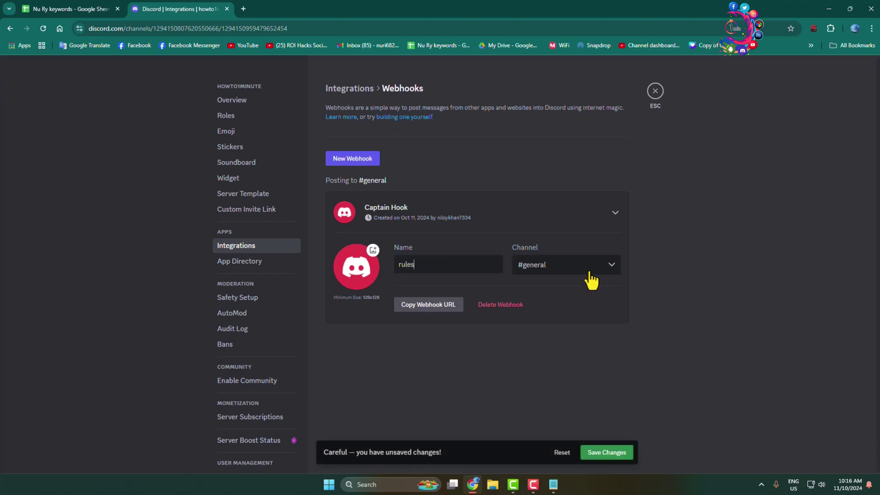
left_click(608, 270)
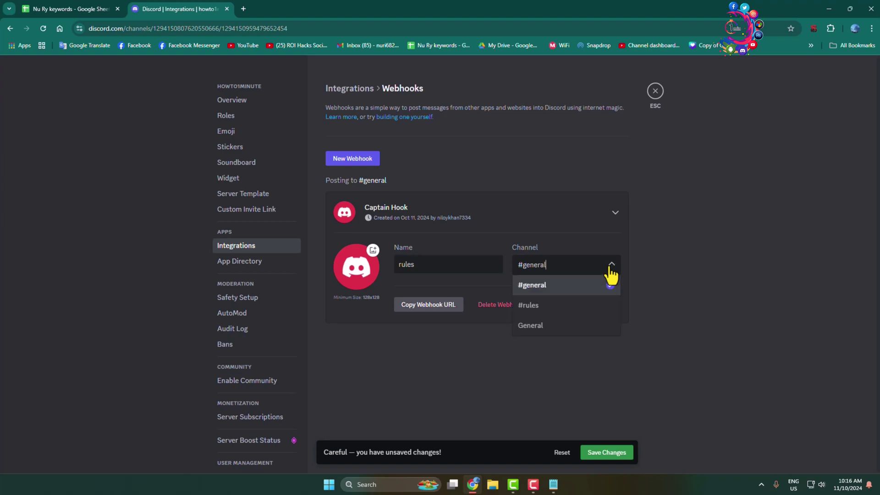
left_click(544, 308)
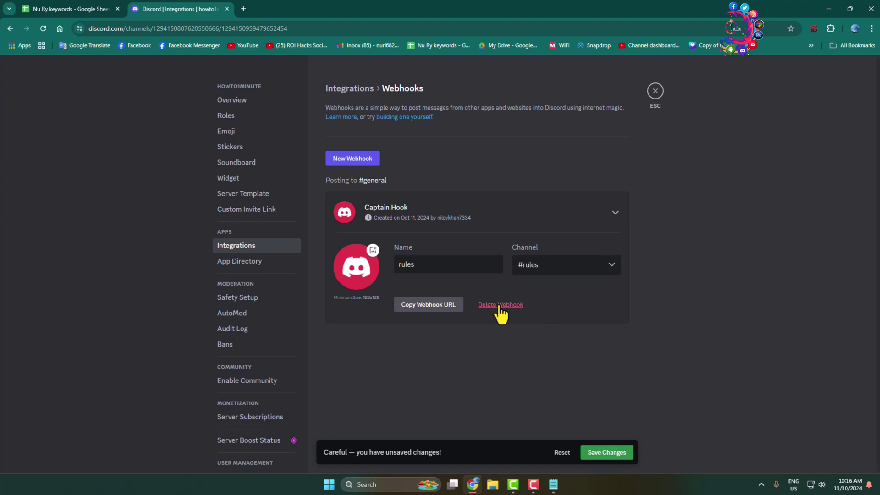
left_click(610, 454)
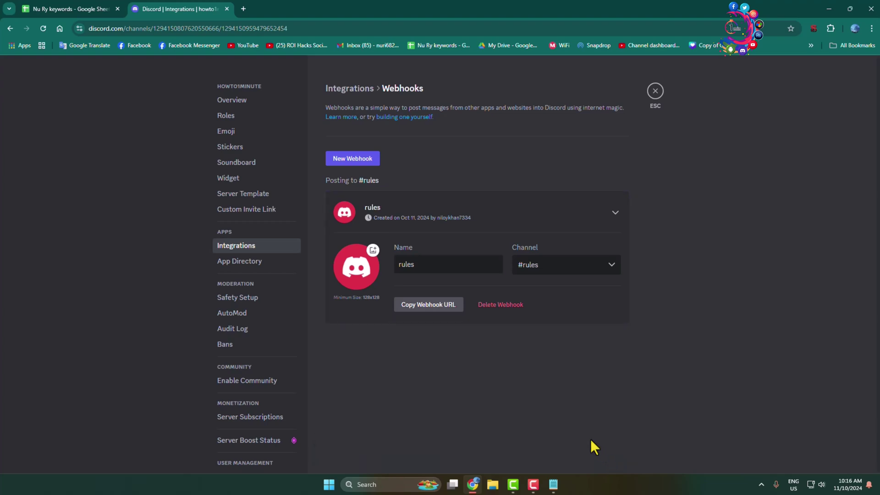
left_click(423, 306)
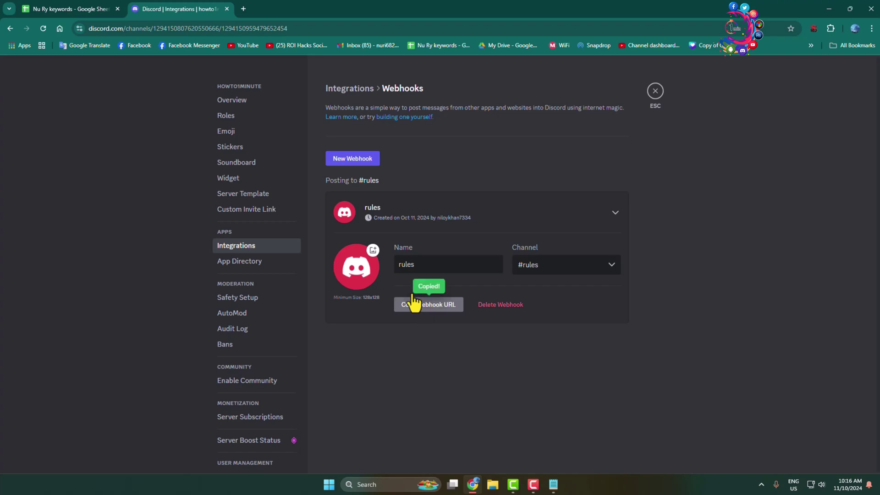
left_click(242, 9)
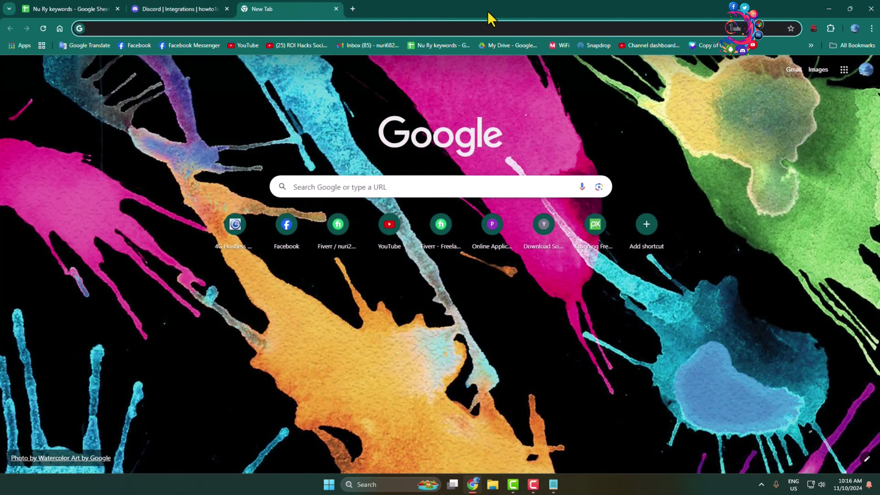
Search the web for 'discohoo' and open the Discohook website.
type("discohoo")
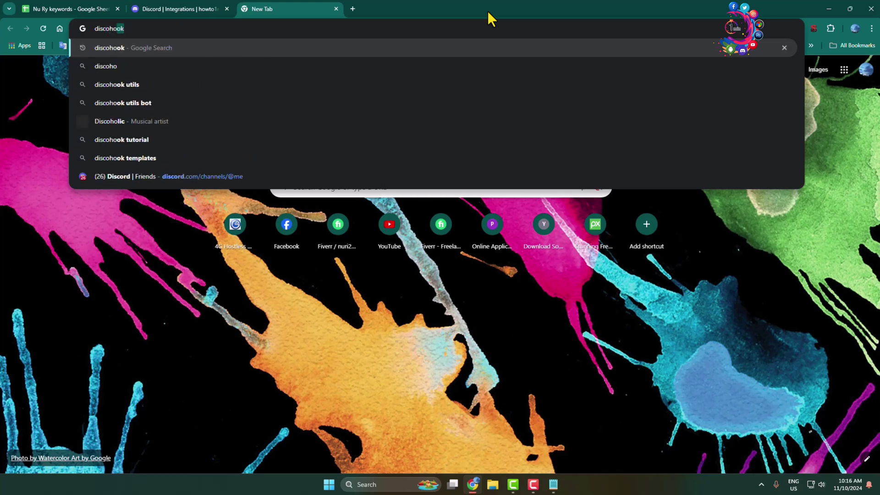
key("Return")
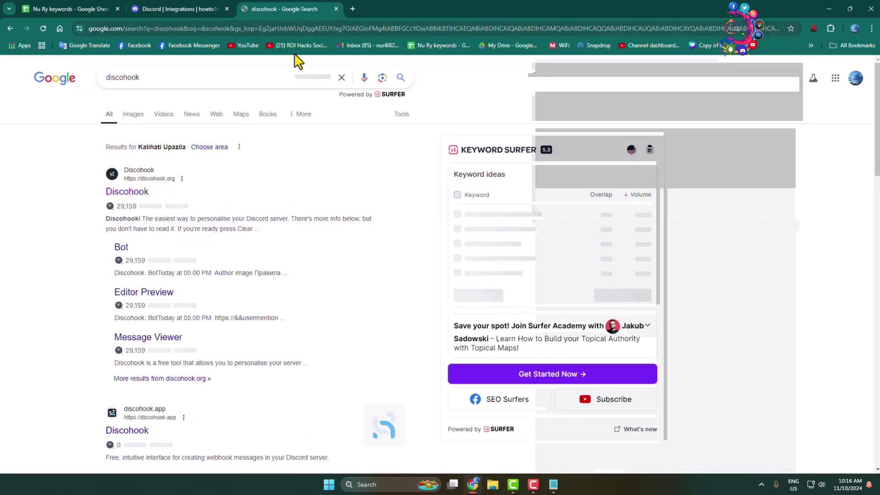
left_click(146, 192)
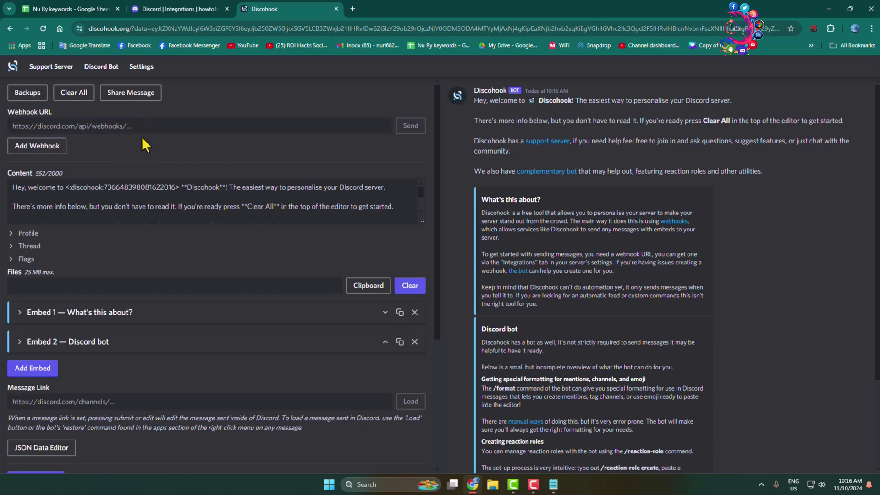
Clear Discohook's sample message and paste the rules webhook URL.
left_click(69, 93)
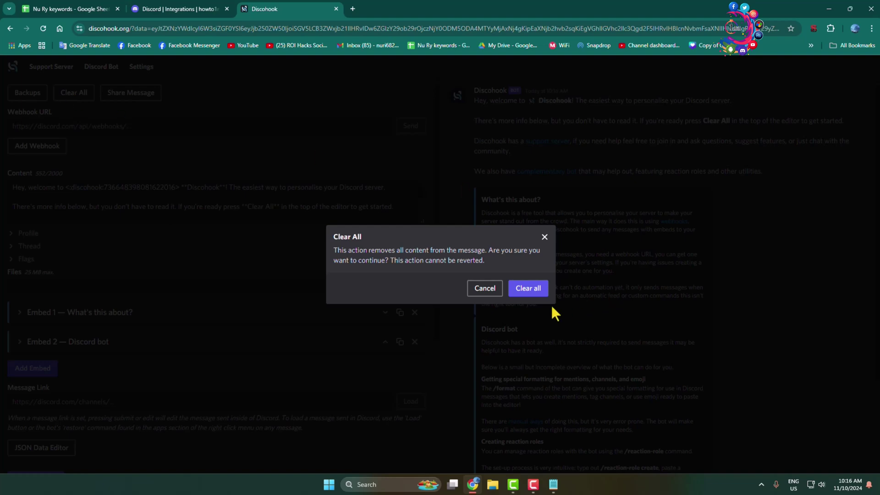
left_click(528, 288)
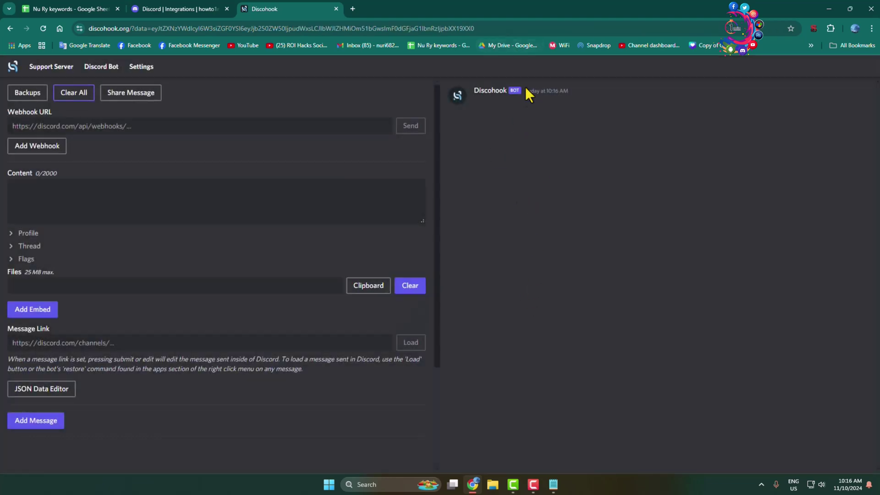
left_click(60, 199)
left_click(57, 124)
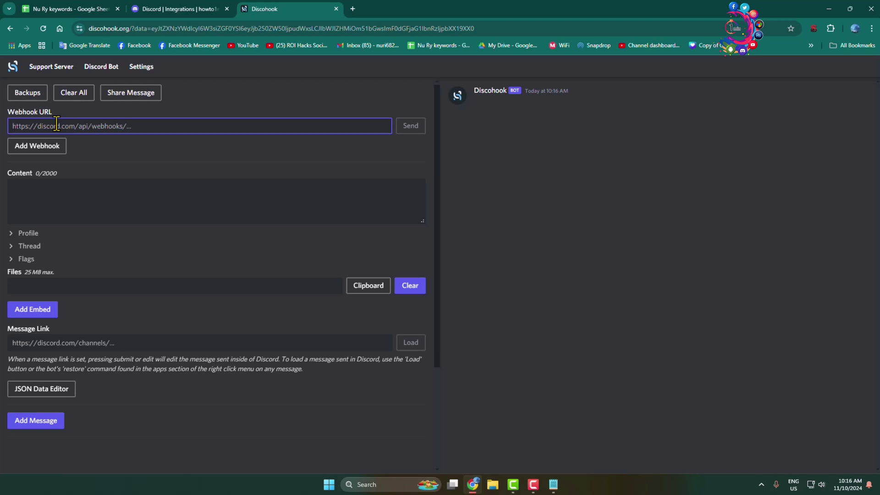
key("ctrl+v")
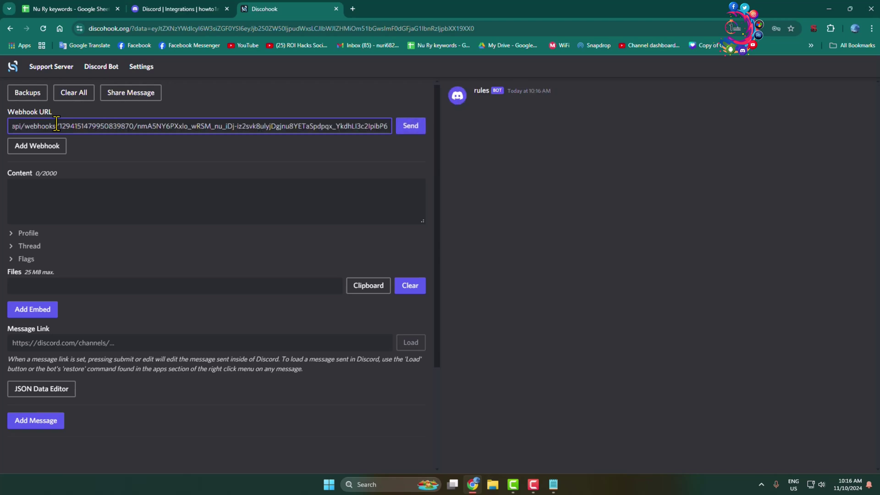
Add a new embed and expand its image settings.
left_click(30, 318)
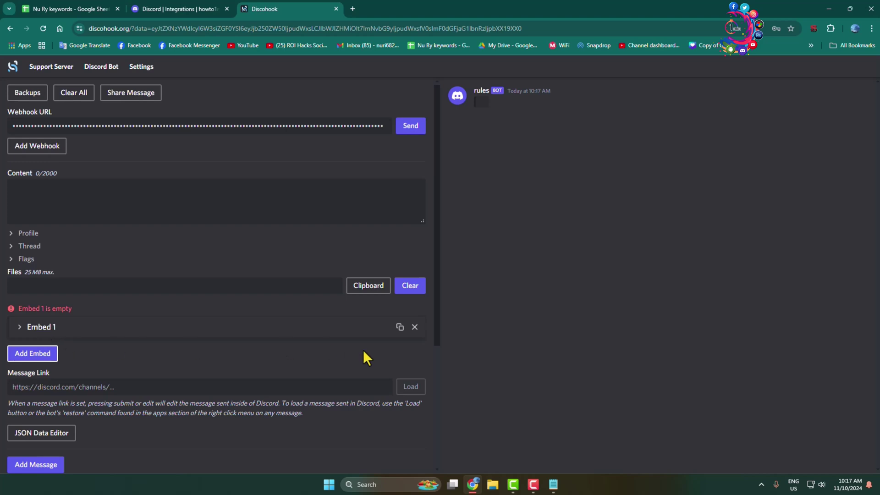
left_click(20, 328)
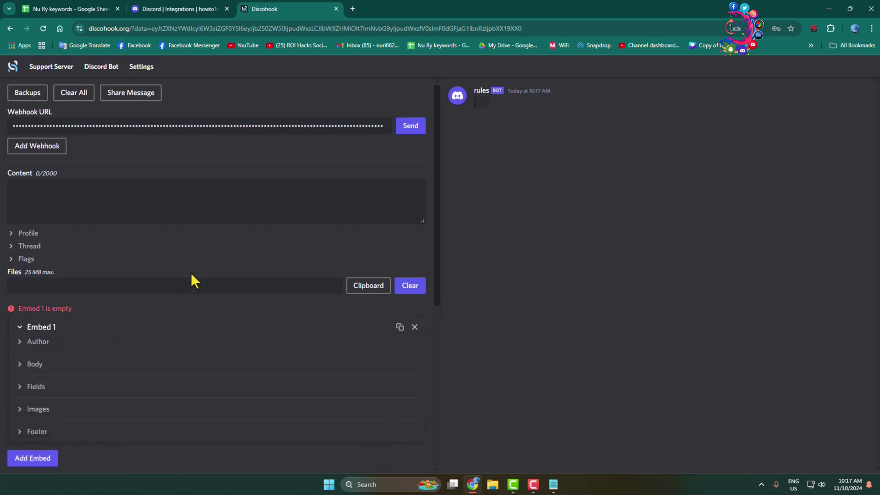
scroll(192, 277, "down", 3)
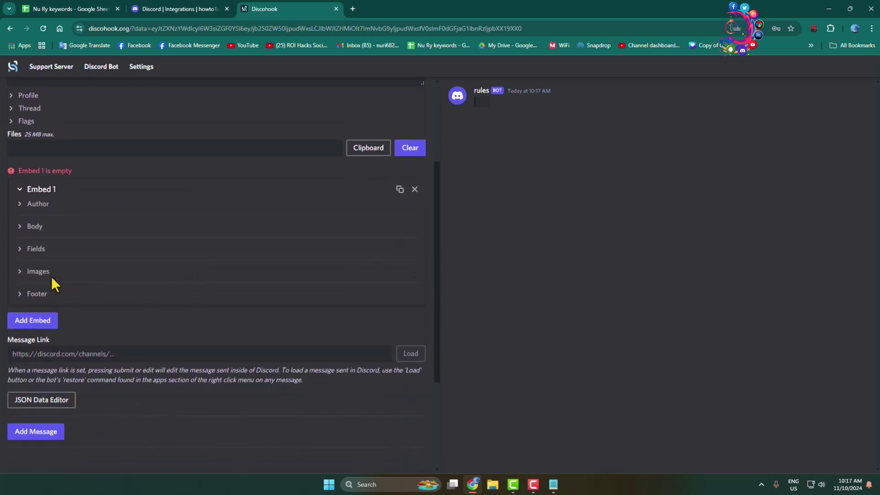
left_click(22, 273)
Copy the image address of the Depositphotos RULES picture from Google Images.
left_click(85, 303)
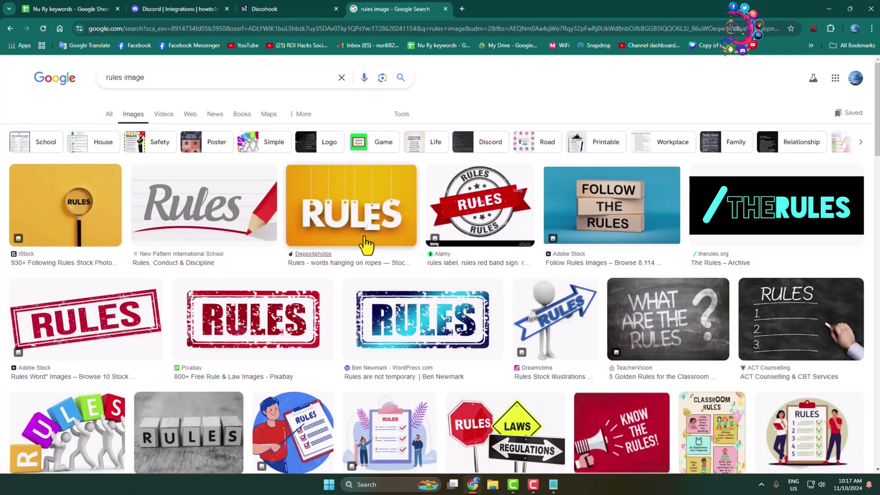
left_click(362, 229)
right_click(688, 236)
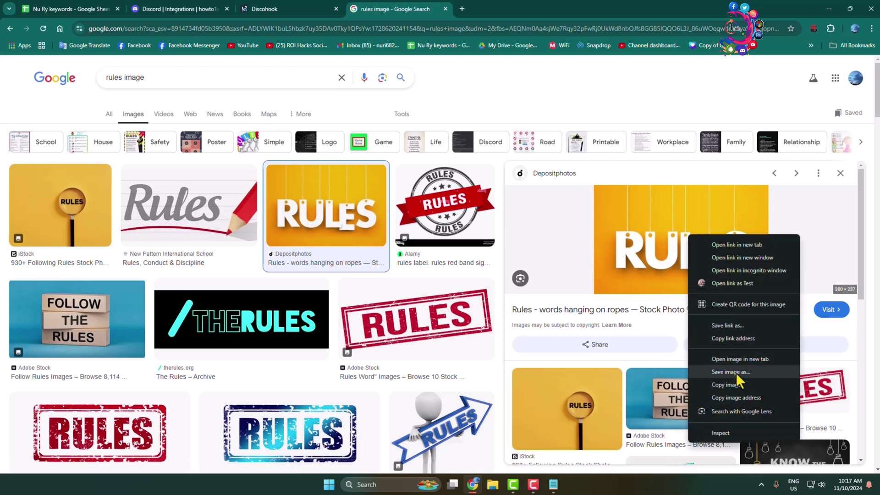
left_click(736, 398)
Paste the RULES image address as Embed 1's image and collapse it.
left_click(282, 8)
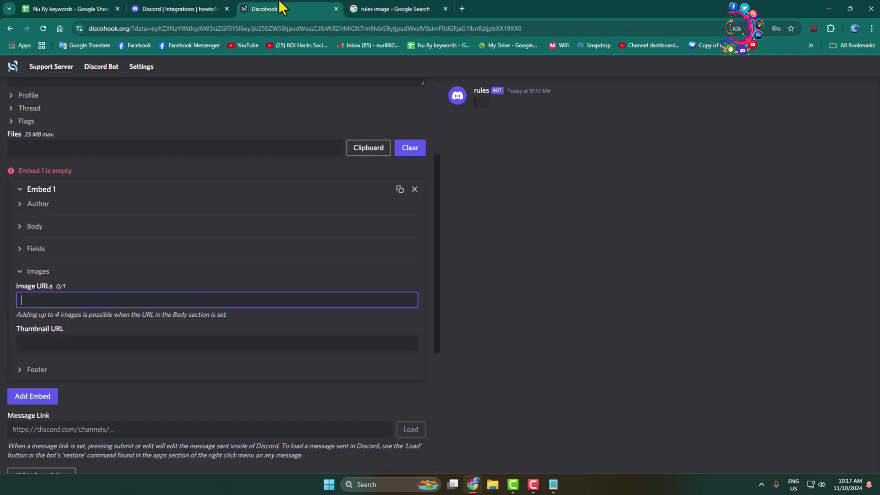
key("ctrl+v")
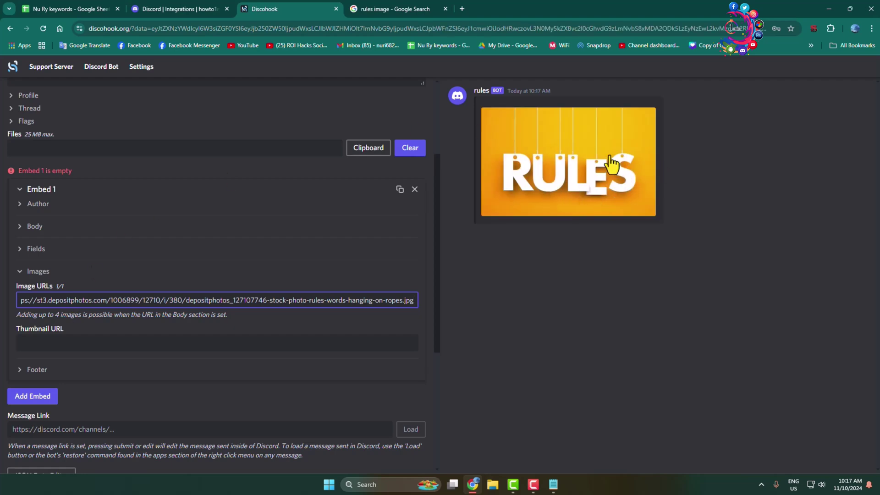
left_click(20, 192)
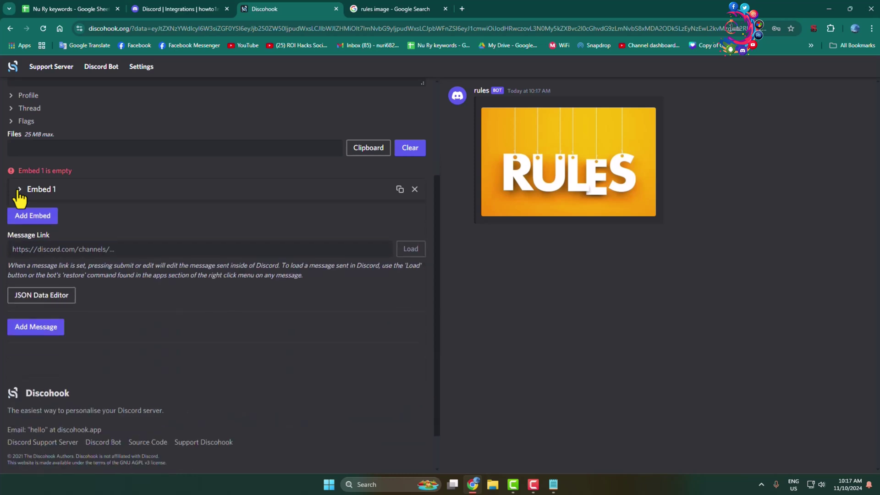
Add a second embed titled 'Be Respectful:' with its rule sentence from the text file as description.
left_click(35, 225)
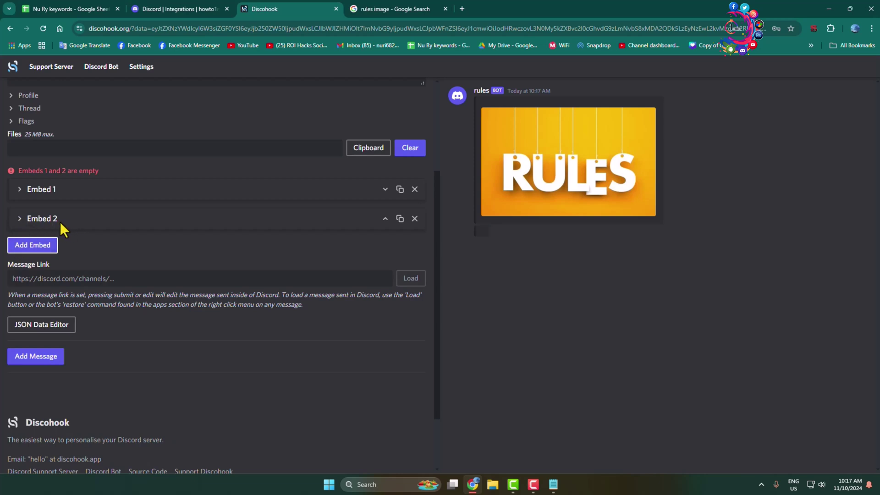
left_click(21, 227)
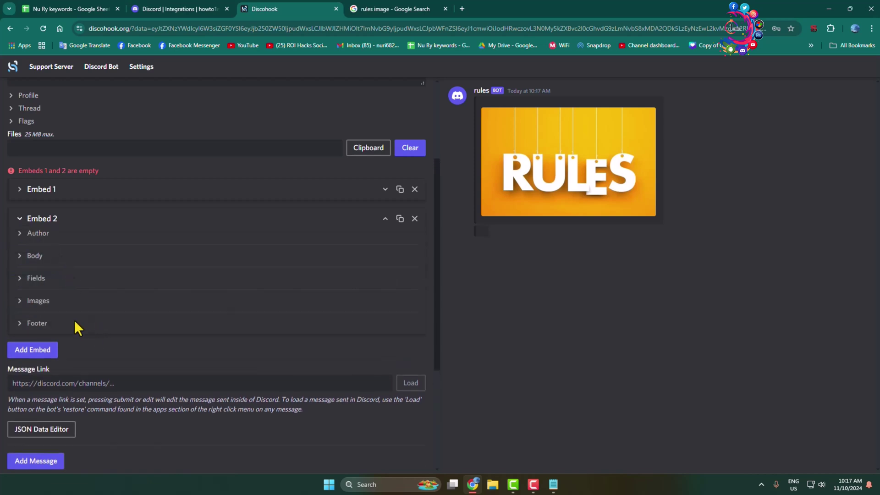
left_click(22, 257)
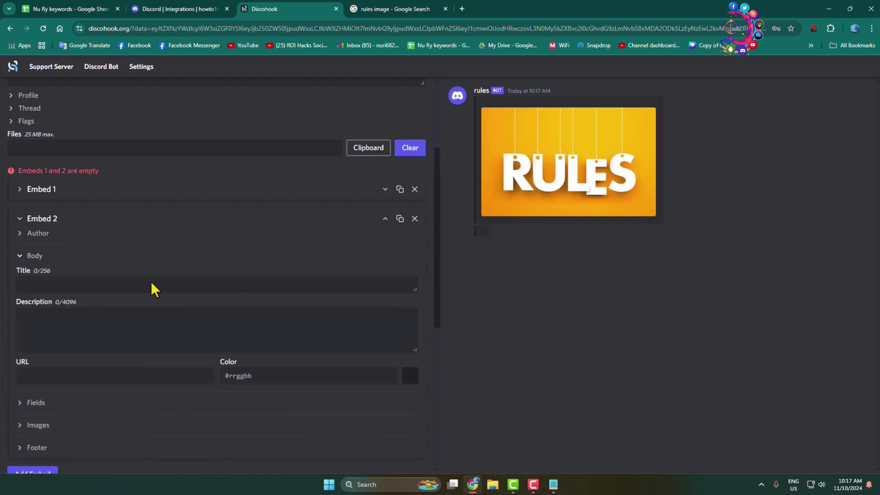
scroll(164, 295, "down", 1)
left_click(73, 238)
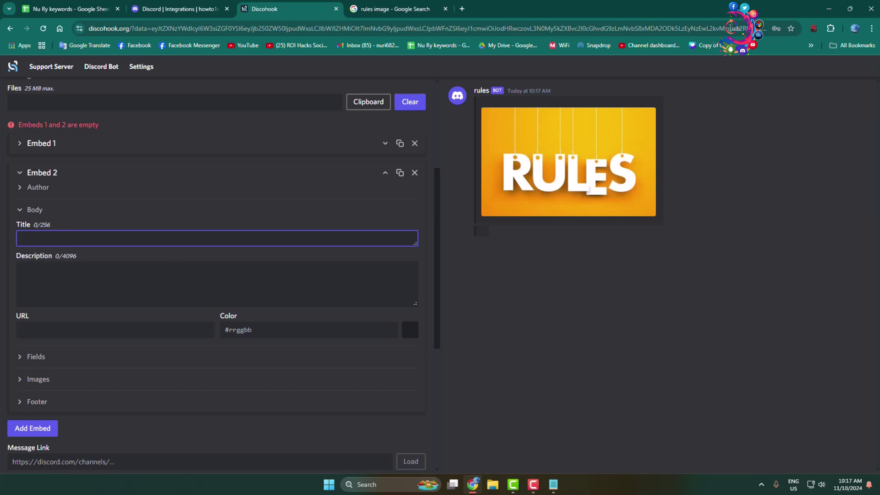
left_click(560, 487)
left_click_drag(180, 131, 92, 130)
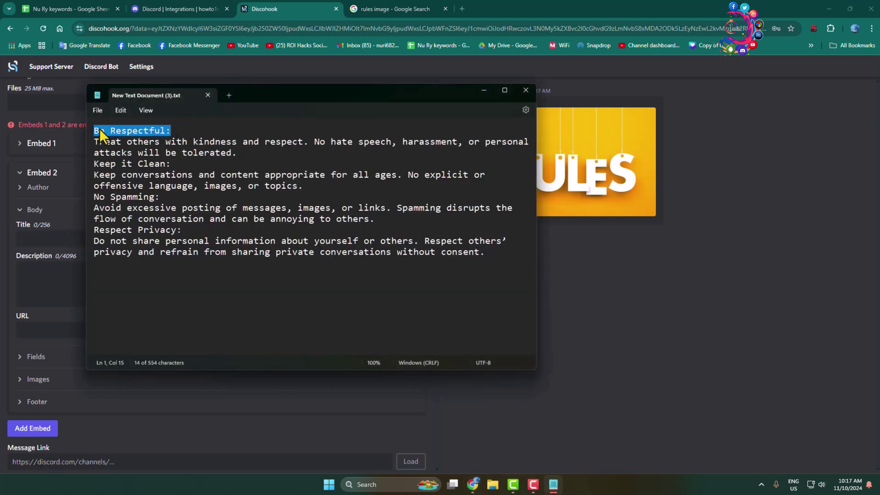
left_click(52, 235)
key("ctrl+v")
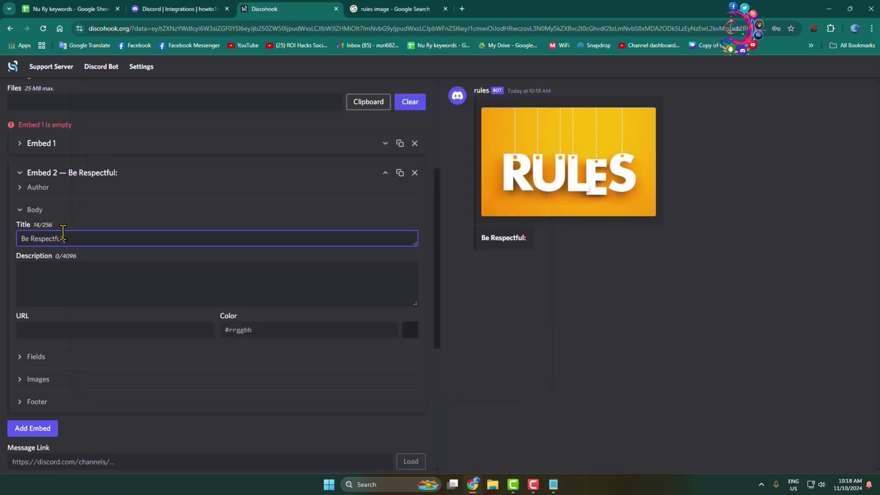
left_click(553, 484)
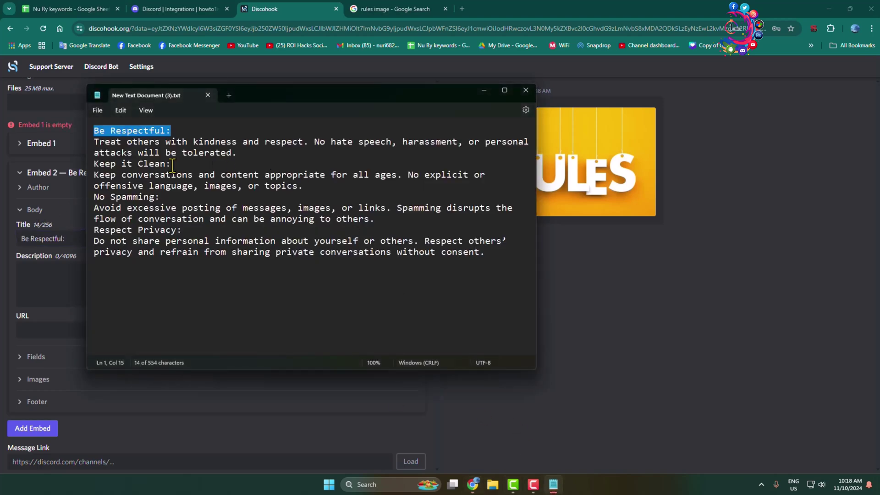
left_click_drag(243, 153, 92, 147)
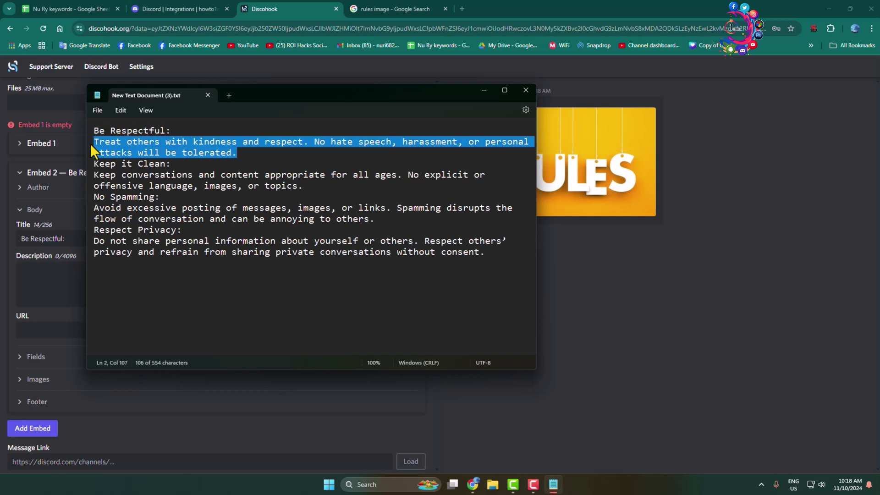
left_click(23, 289)
key("ctrl+v")
Give the Be Respectful embed colour #ff0000, keeping it below the image.
left_click(521, 245)
left_click_drag(578, 264, 494, 242)
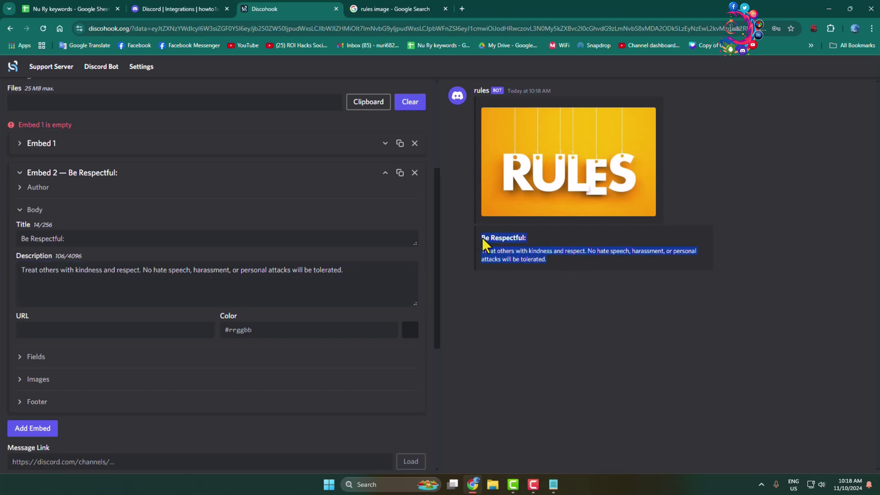
left_click(130, 330)
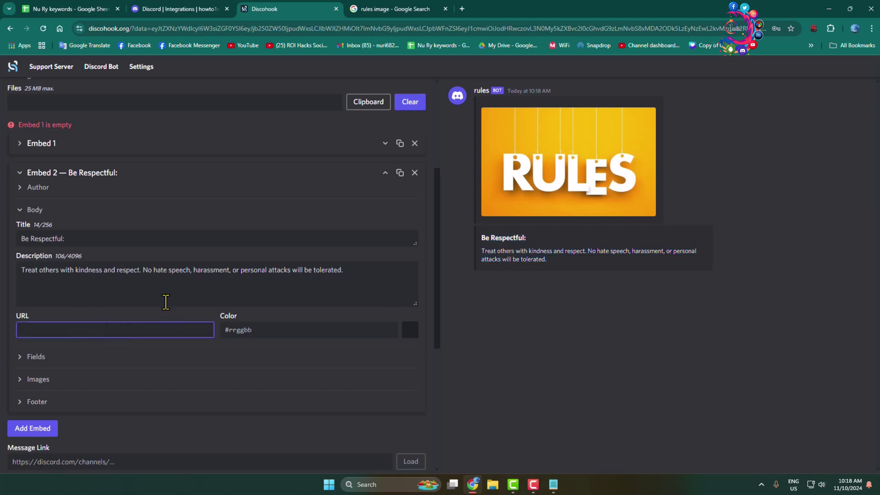
left_click(412, 329)
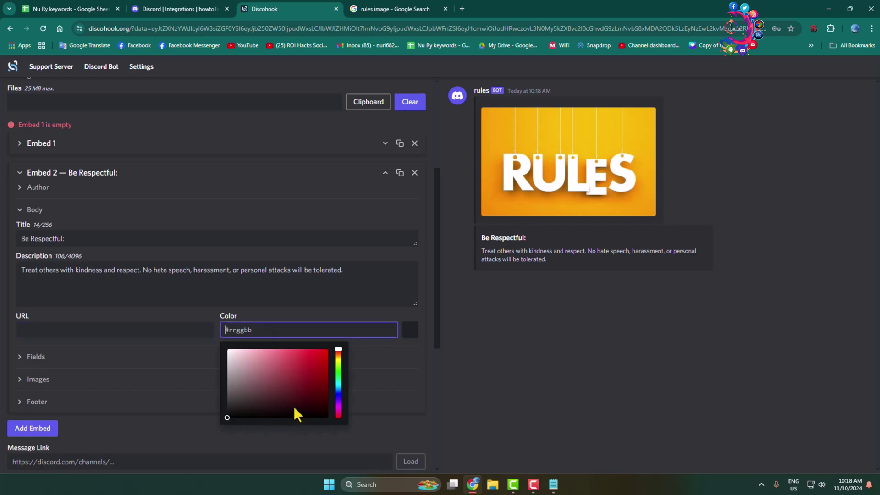
left_click(327, 350)
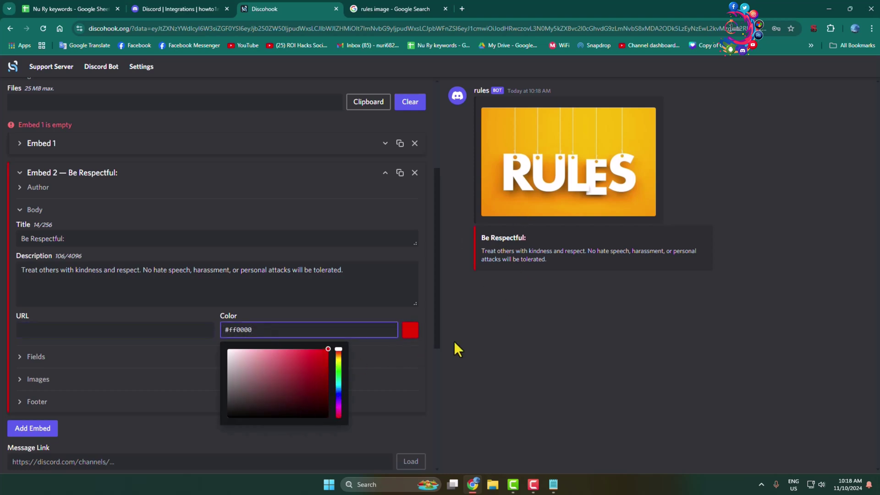
left_click(493, 327)
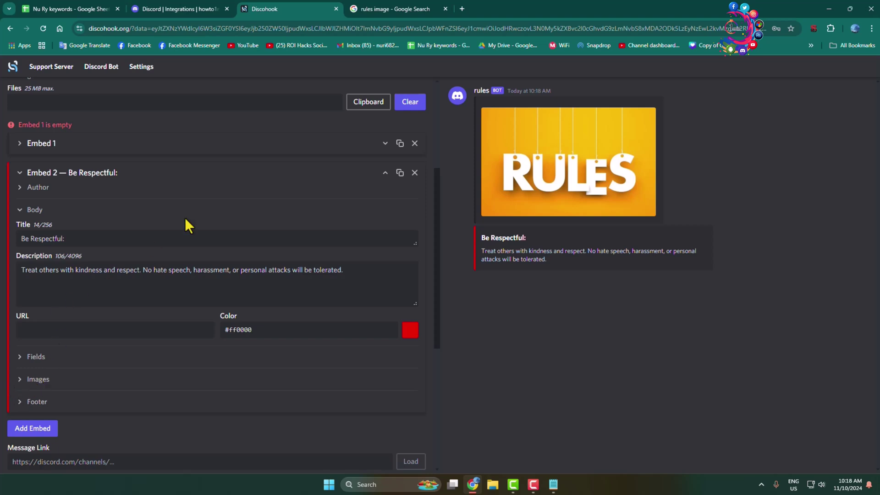
left_click(385, 173)
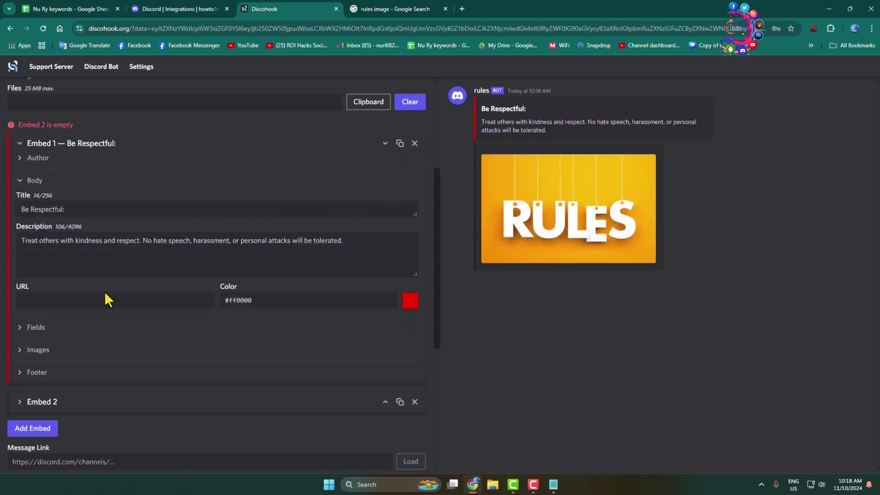
left_click(385, 143)
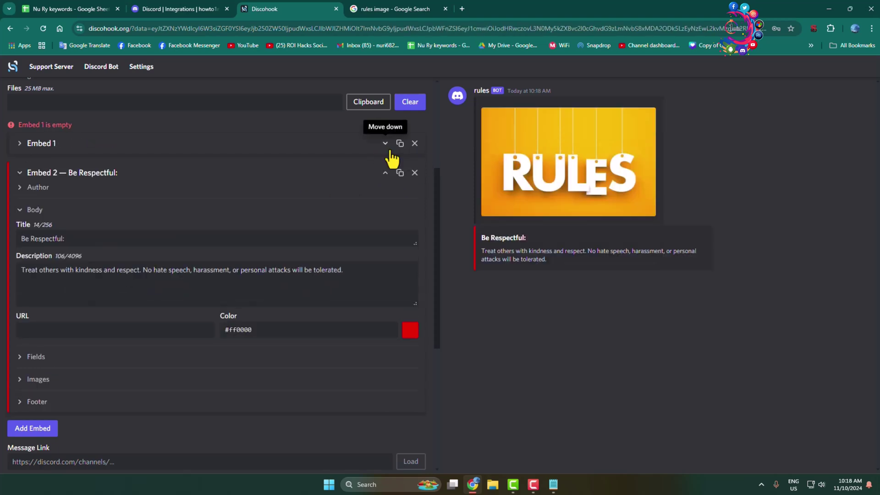
left_click(393, 174)
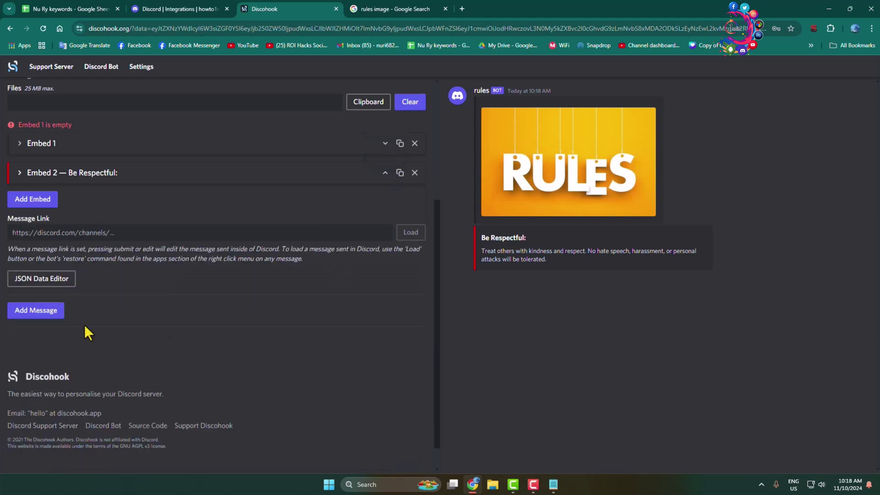
Add a third embed and show its title and description fields.
left_click(18, 197)
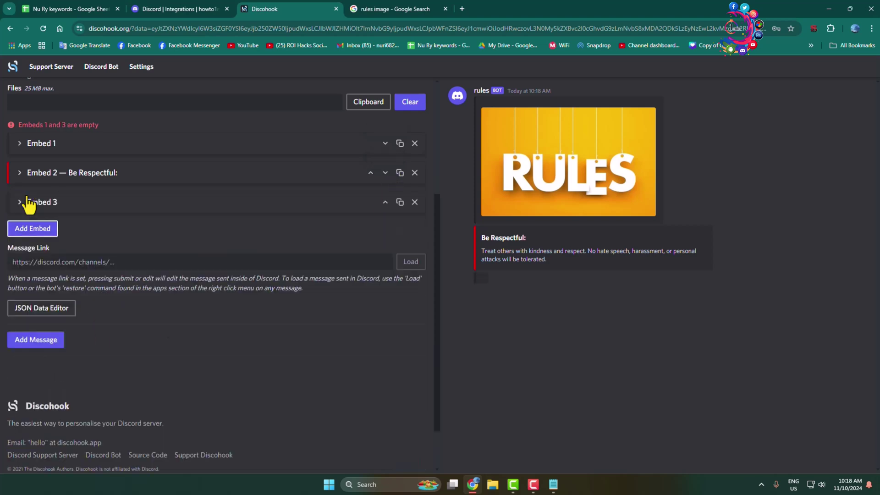
left_click(20, 204)
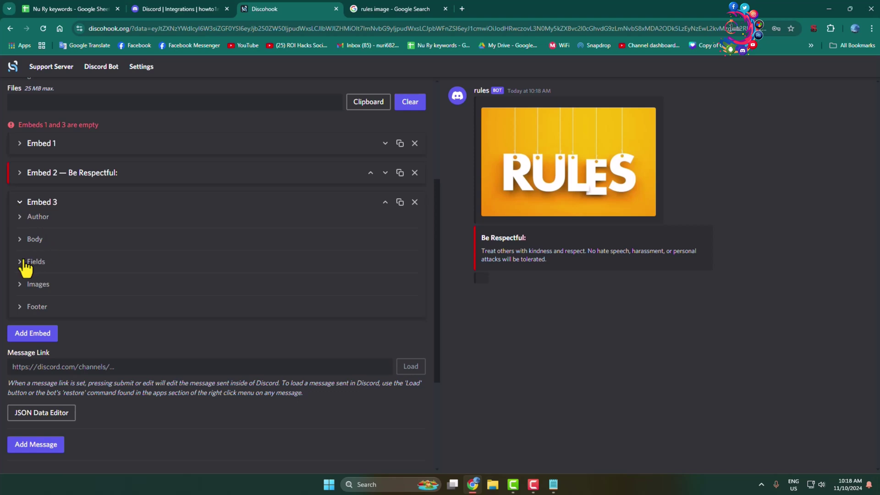
left_click(20, 239)
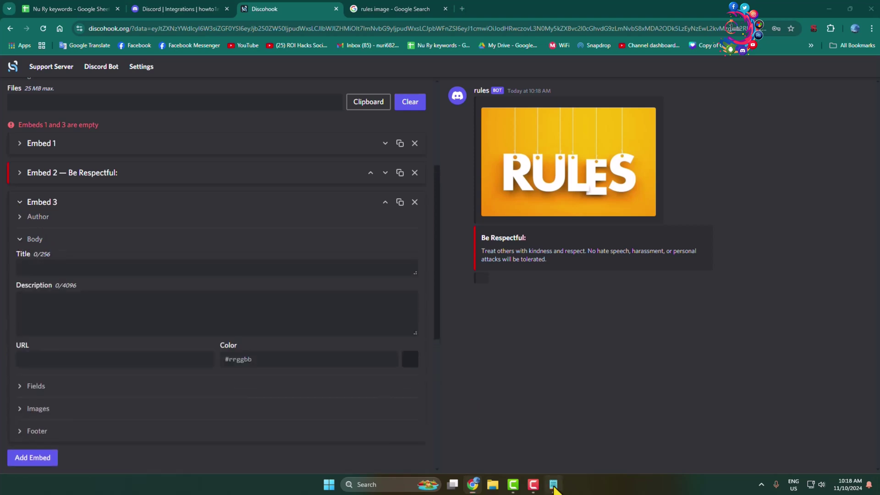
Title the third embed 'Keep it Clean:' and paste its rule sentence as description.
left_click(553, 484)
left_click_drag(169, 168, 94, 165)
key("ctrl+c")
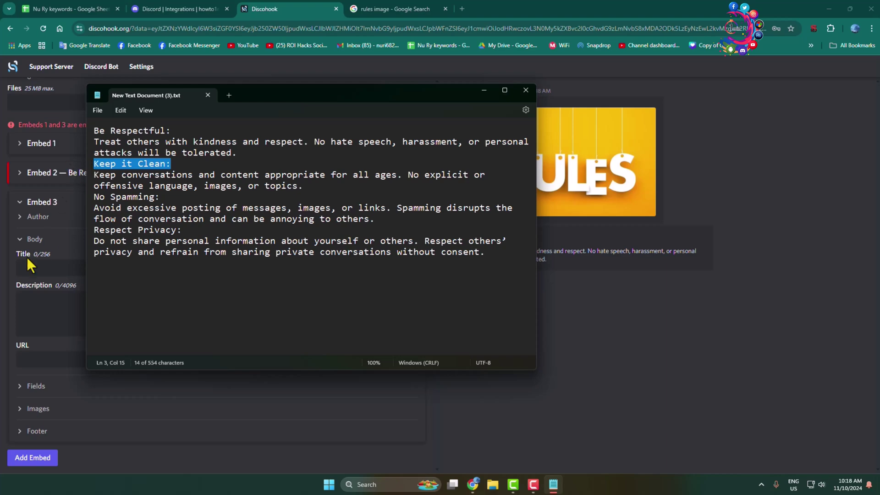
left_click(34, 269)
key("ctrl+v")
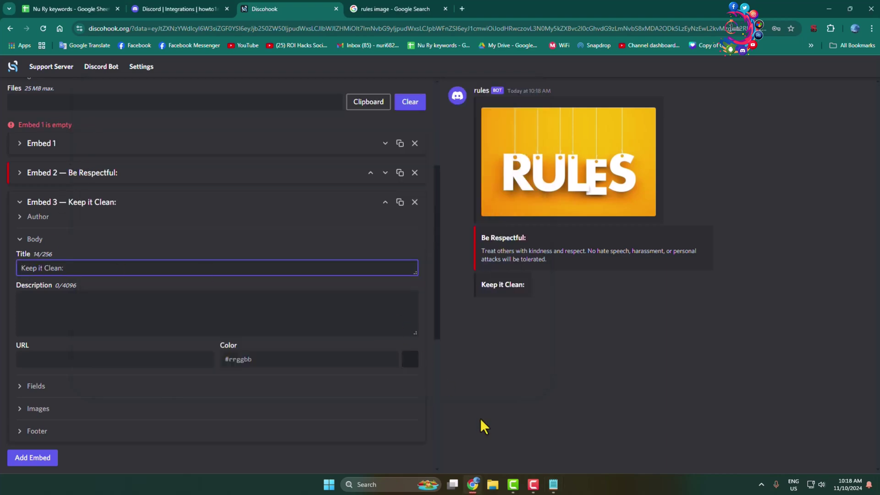
left_click(554, 484)
left_click_drag(303, 186, 87, 175)
key("ctrl+c")
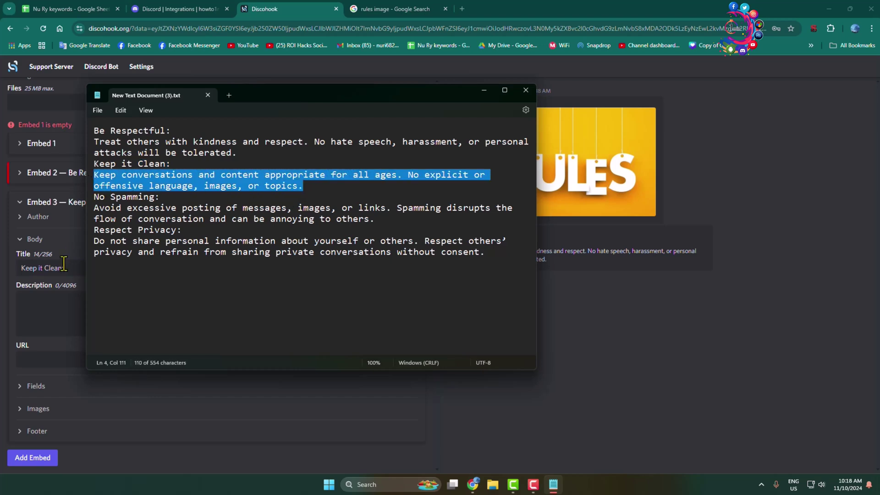
left_click(39, 311)
key("ctrl+v")
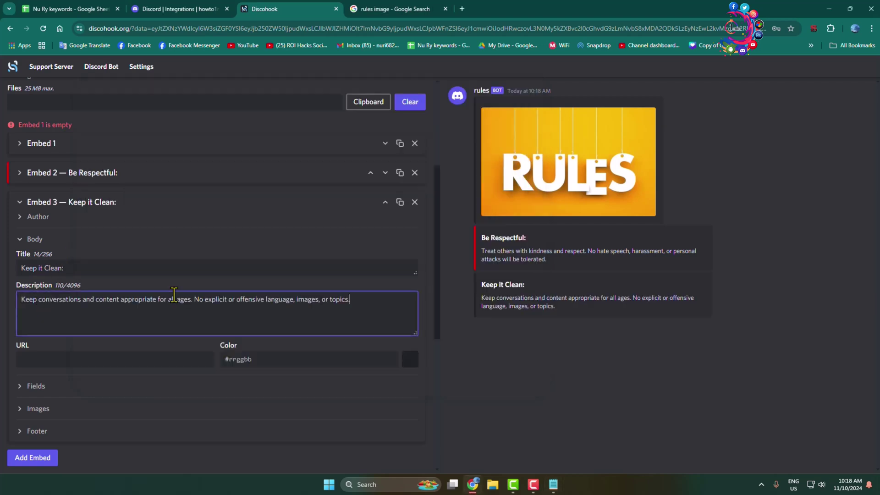
Colour the Keep it Clean embed cyan #00b4e0 and move it to first position.
left_click(410, 359)
left_click(316, 403)
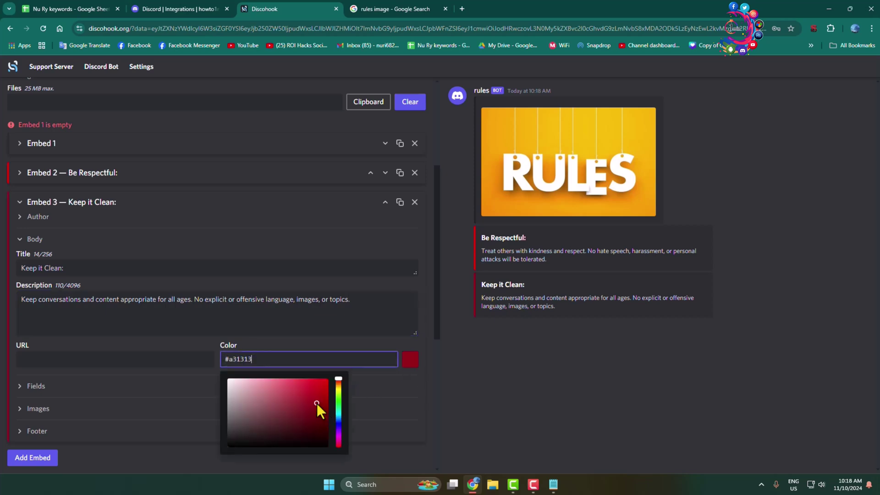
left_click_drag(338, 408, 331, 386)
left_click(669, 397)
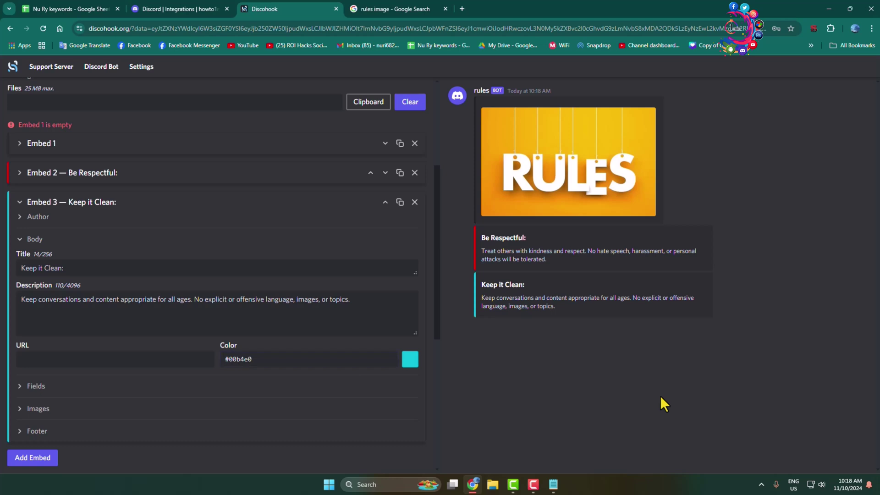
left_click(385, 202)
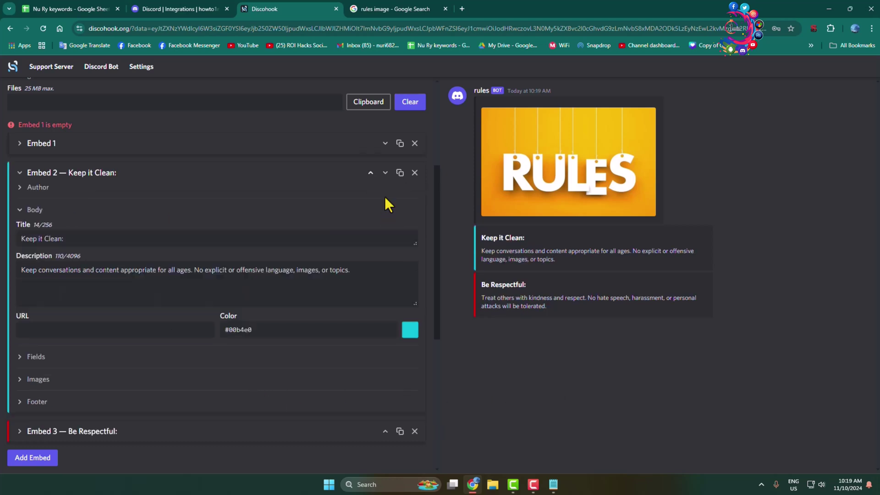
left_click(371, 173)
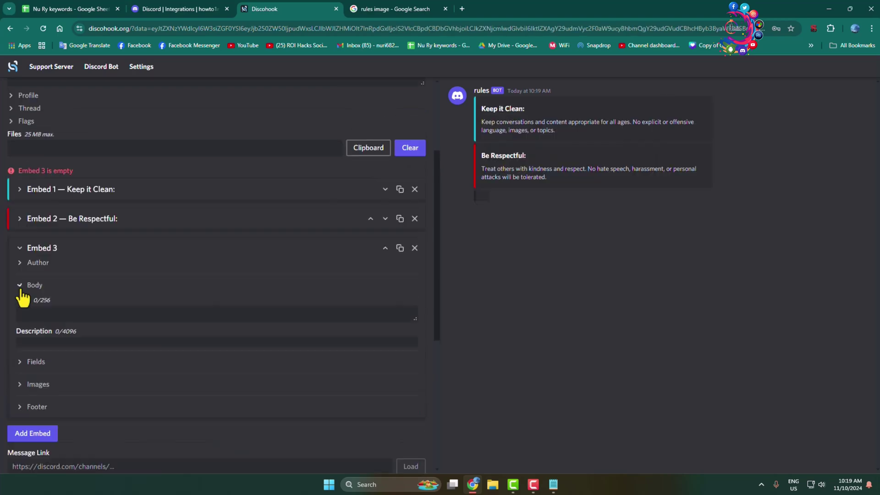
Title the next embed 'No Spamming:' and paste its rule sentence as description.
left_click(553, 485)
left_click_drag(163, 197, 94, 194)
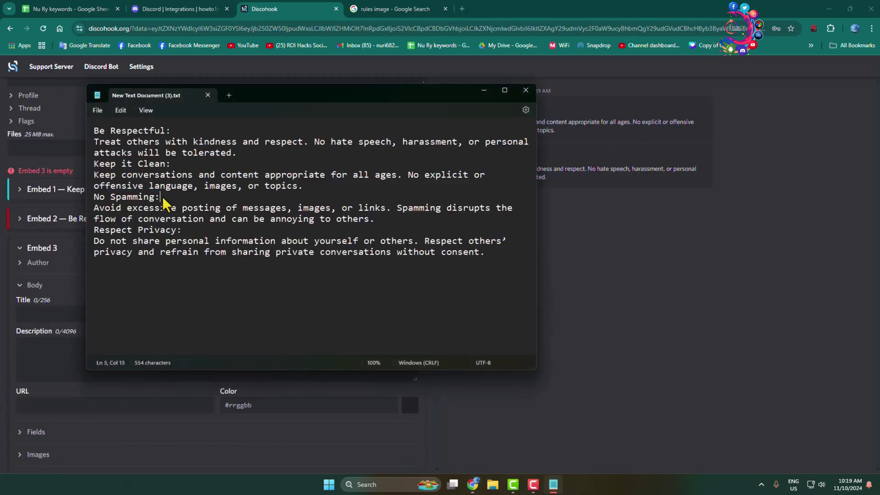
left_click(42, 312)
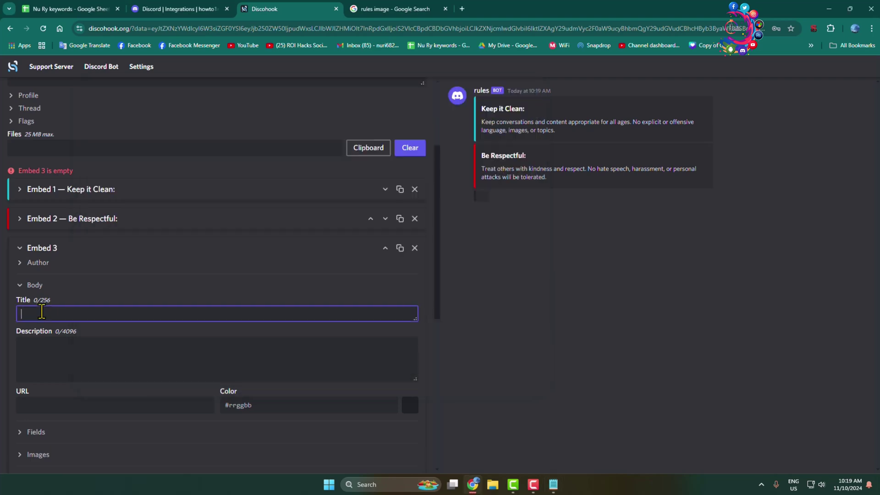
key("ctrl+v")
left_click(553, 484)
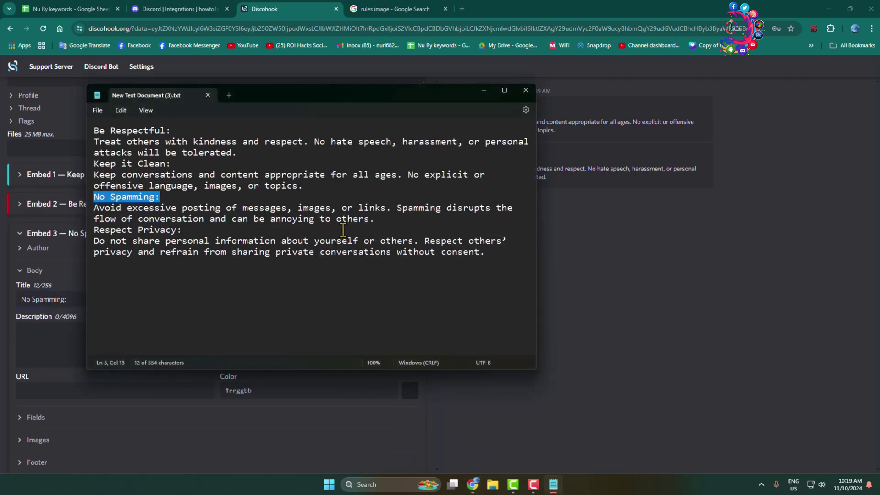
left_click_drag(381, 223, 95, 209)
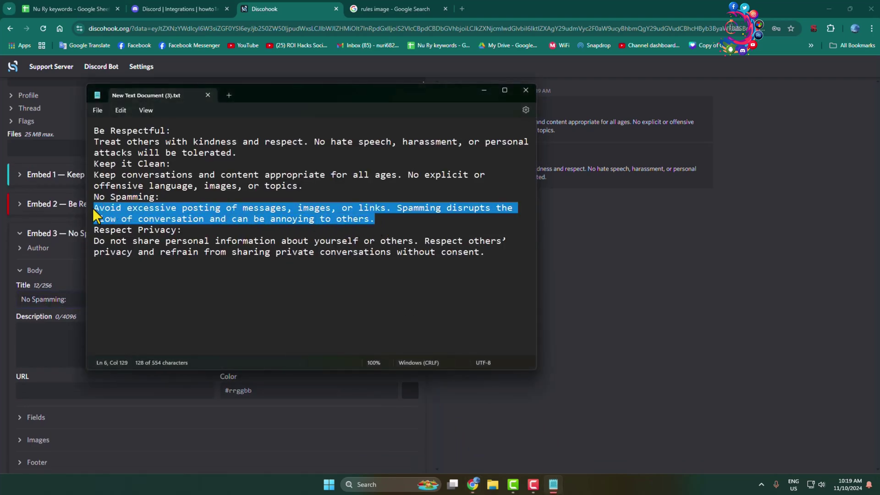
left_click(37, 347)
key("ctrl+v")
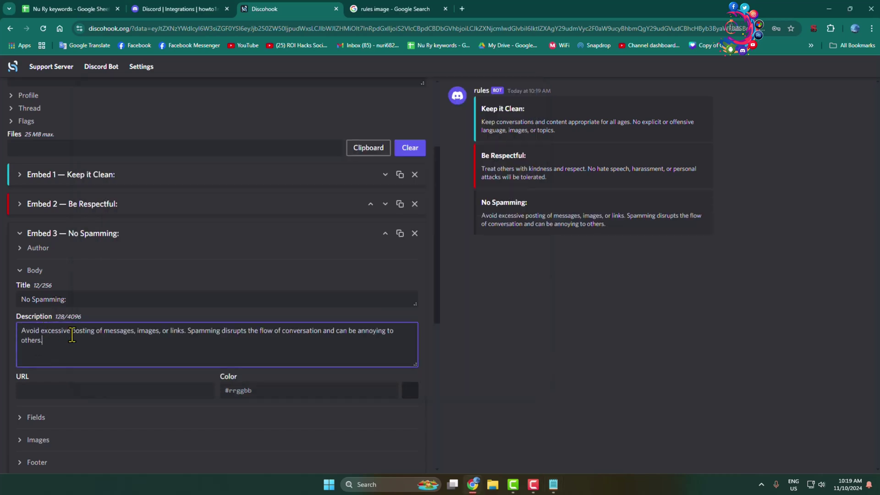
Set the No Spamming embed colour to pure red.
left_click(409, 393)
left_click(312, 326)
left_click_drag(311, 326, 339, 285)
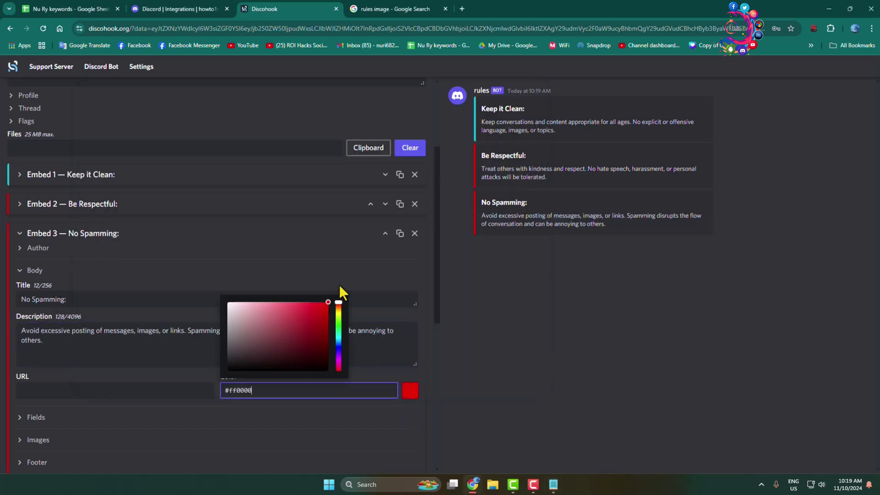
left_click(588, 293)
scroll(81, 295, "down", 3)
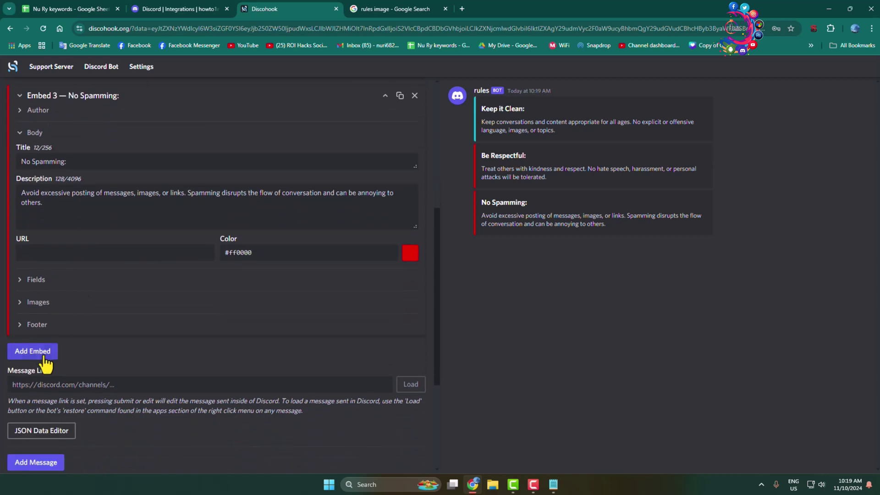
Add a fourth embed titled 'Respect Privacy:' copied from the rules text file.
left_click(32, 352)
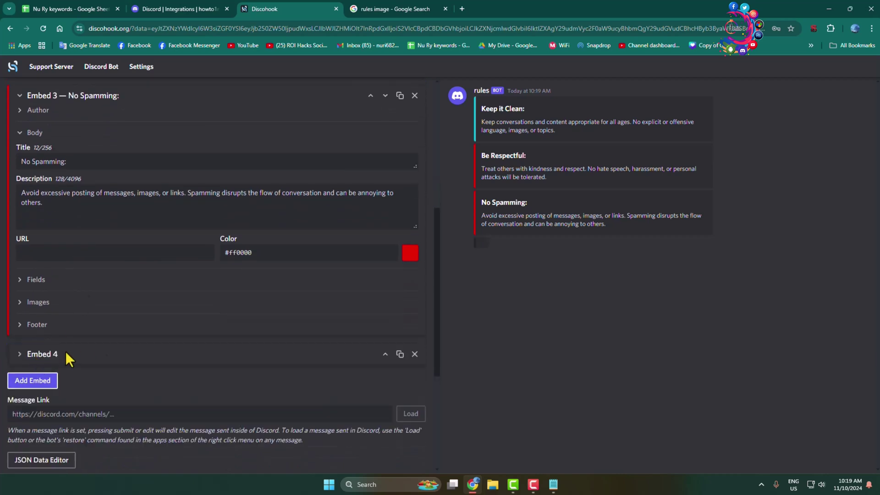
left_click(22, 355)
scroll(17, 257, "down", 3)
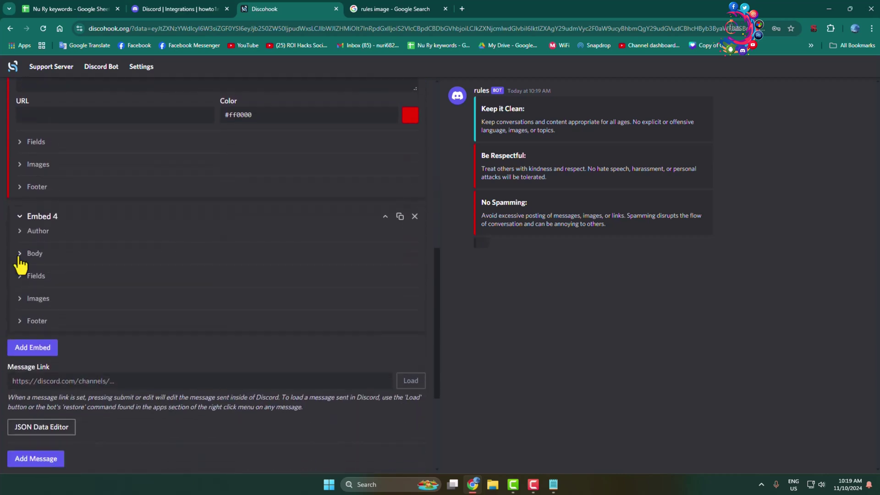
left_click(20, 255)
scroll(21, 265, "down", 1)
left_click(553, 485)
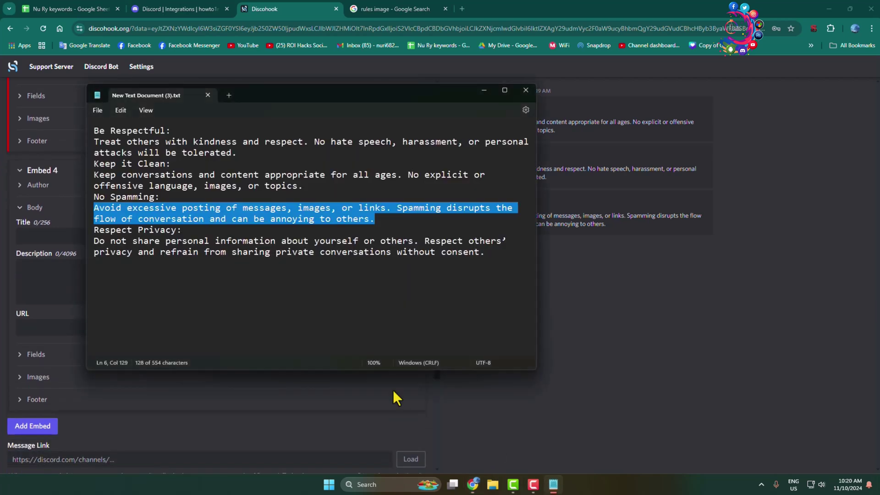
left_click_drag(184, 229, 98, 230)
key("ctrl+c")
left_click(32, 237)
key("ctrl+v")
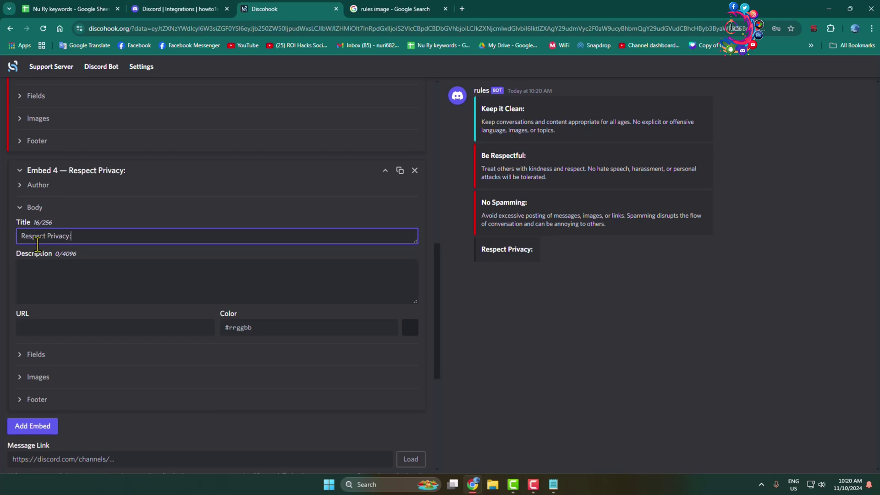
Paste the privacy rule sentence as its description and give it a green colour.
left_click(552, 484)
left_click_drag(502, 257, 94, 242)
key("ctrl+c")
left_click(51, 288)
key("ctrl+v")
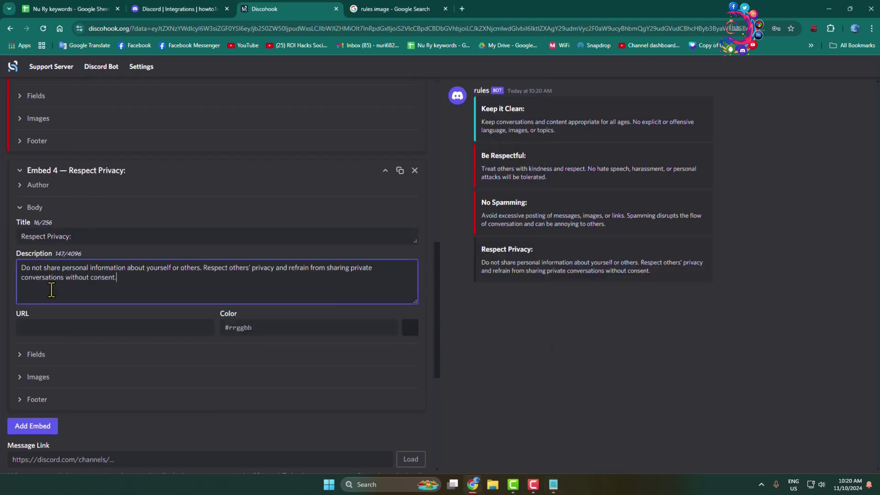
left_click(410, 327)
mouse_move(334, 370)
left_mouse_down()
mouse_move(336, 338)
mouse_move(339, 362)
left_mouse_up()
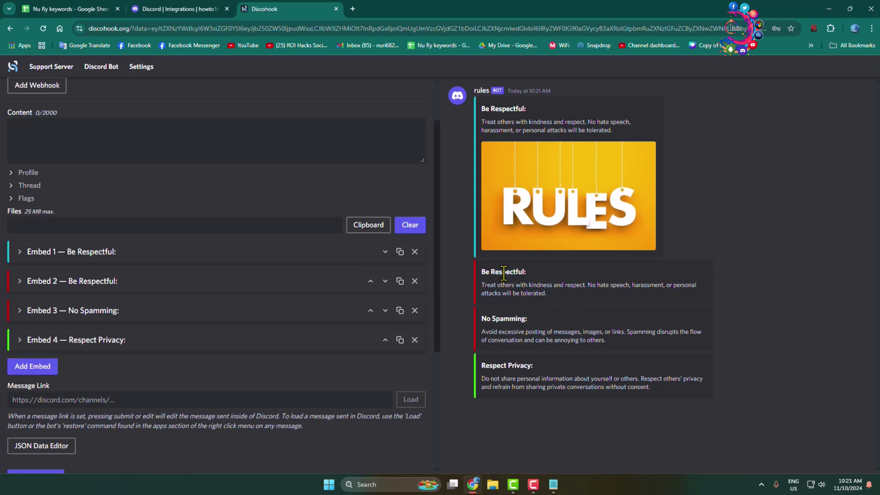
Add a test field to the Be Respectful embed with value 'dfsfsfsadf asdfsdfsdfsdf'.
left_click(23, 282)
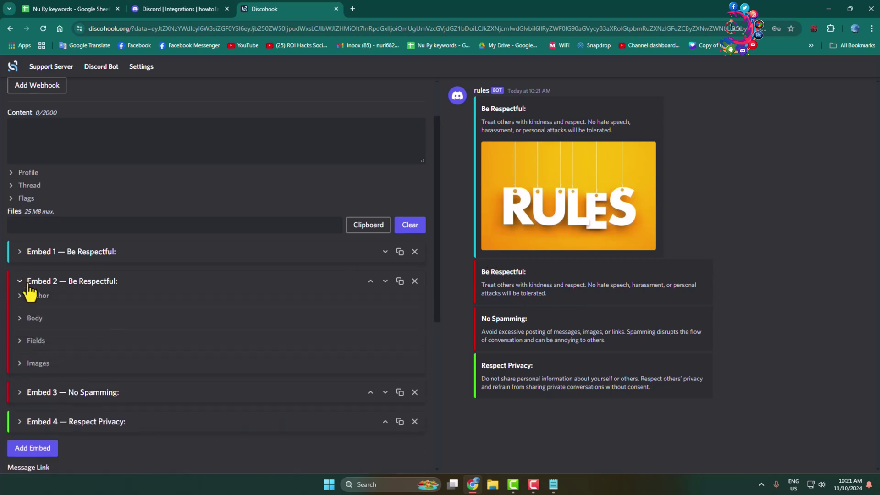
scroll(161, 258, "down", 2)
left_click(20, 252)
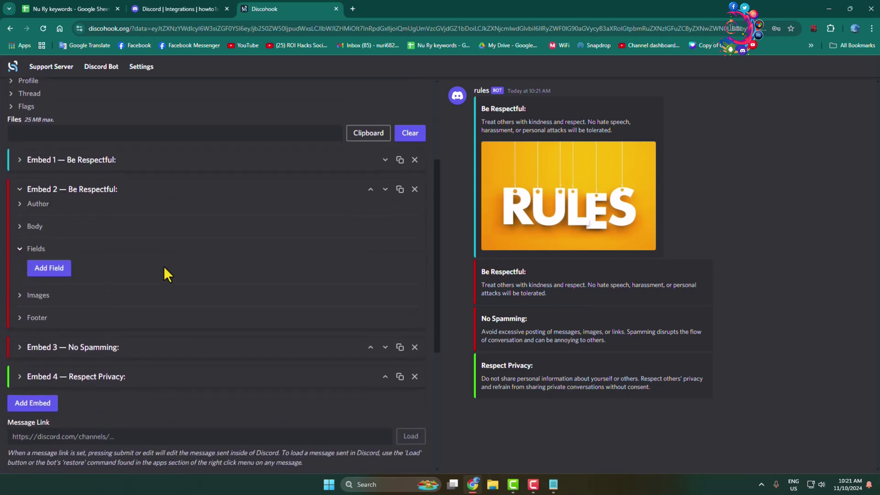
left_click(47, 269)
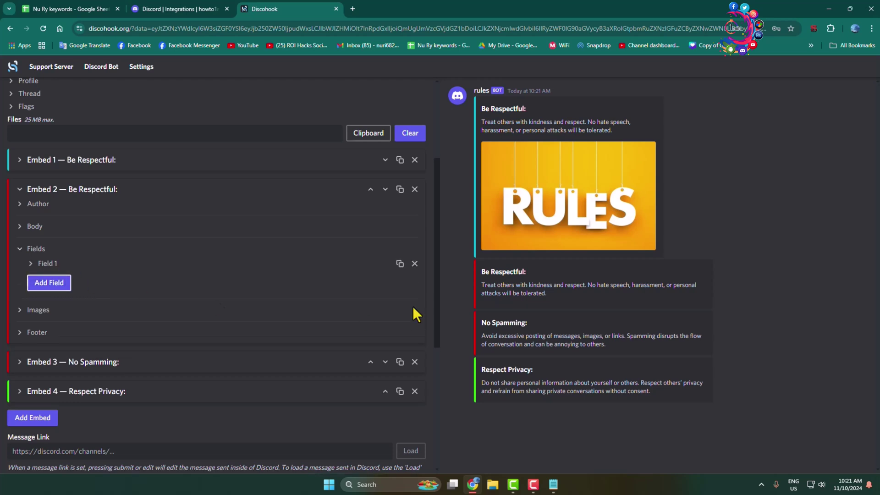
left_click(42, 264)
left_click(46, 291)
type("test")
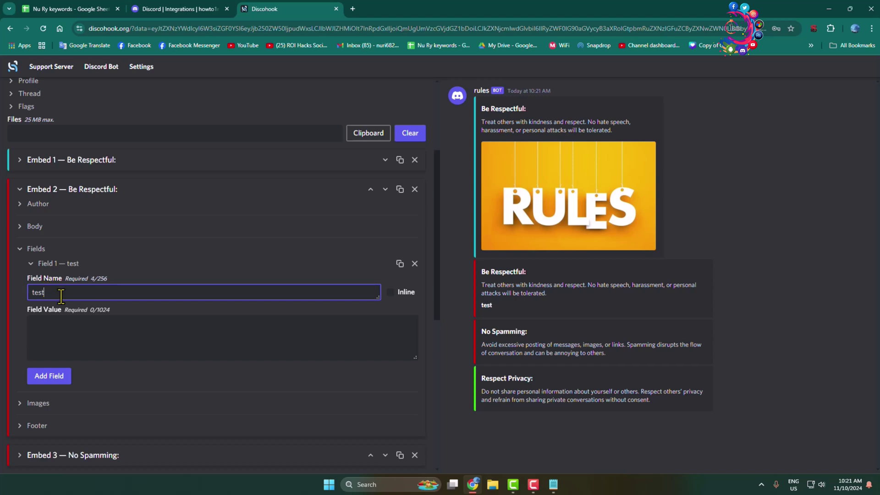
left_click(51, 337)
type("dfsfsfsadf ")
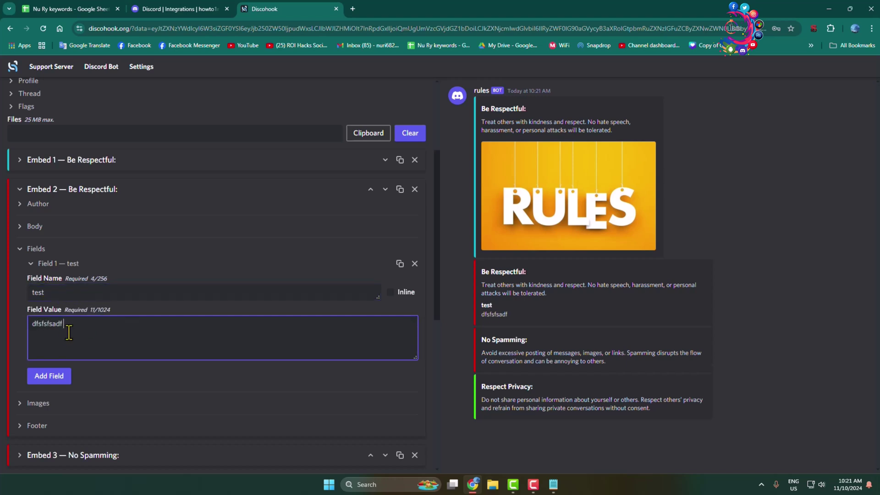
type("asdfsdfsdfsdf")
Send the message through the webhook and return to the Discord tab.
scroll(150, 362, "up", 3)
scroll(461, 316, "down", 1)
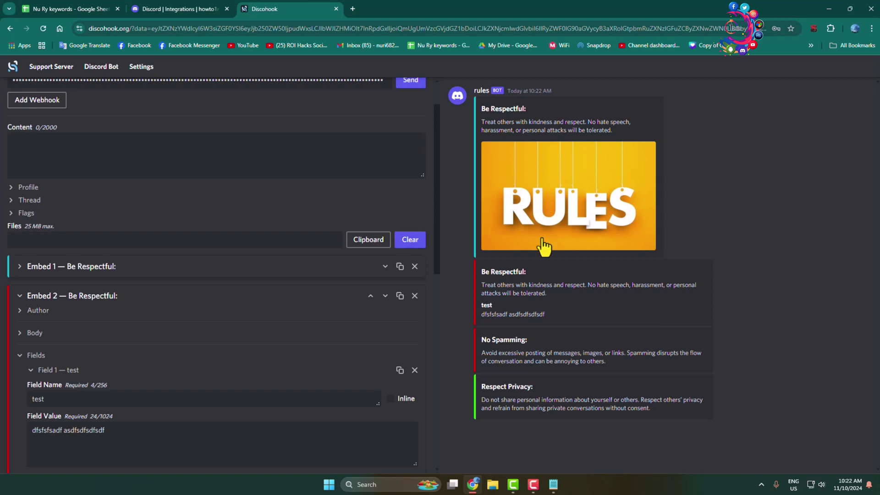
scroll(178, 260, "up", 1)
scroll(326, 287, "down", 8)
scroll(367, 216, "up", 8)
left_click(409, 128)
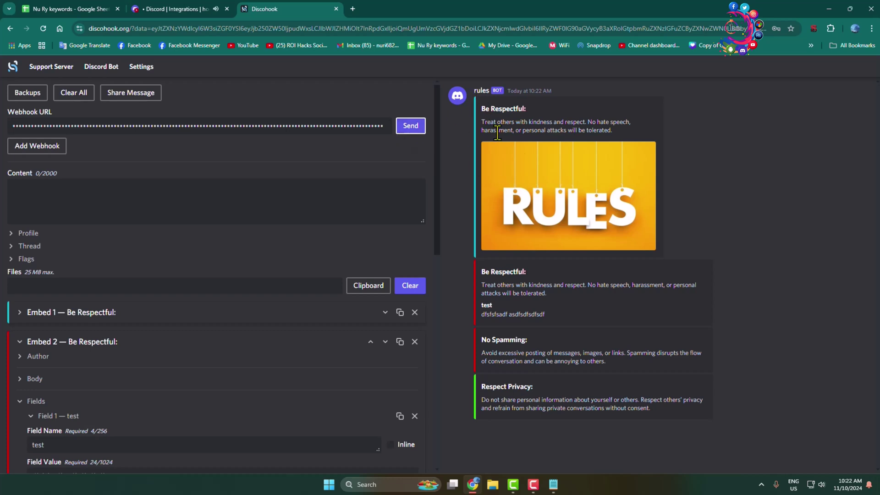
left_click(155, 8)
Return to #rules and view the webhook message with the RULES banner and Be Respectful, No Spamming, Respect Privacy embeds.
left_click(655, 91)
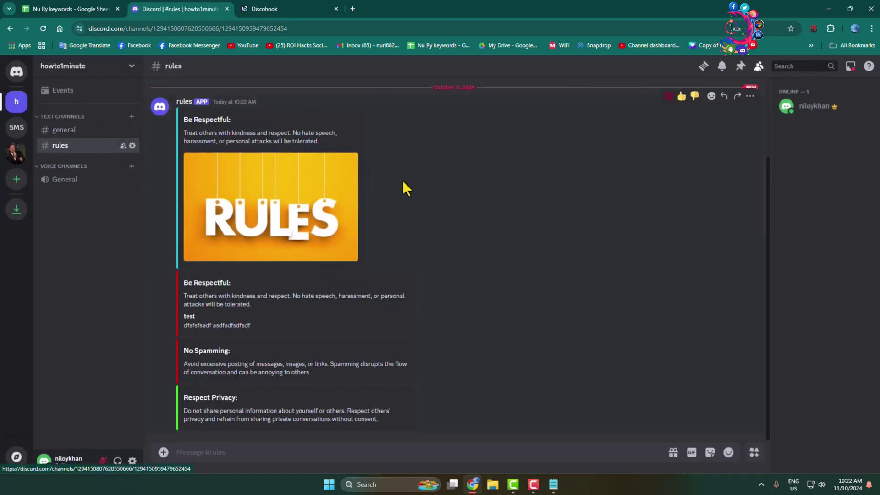
scroll(296, 311, "up", 2)
scroll(316, 293, "up", 3)
scroll(321, 285, "down", 5)
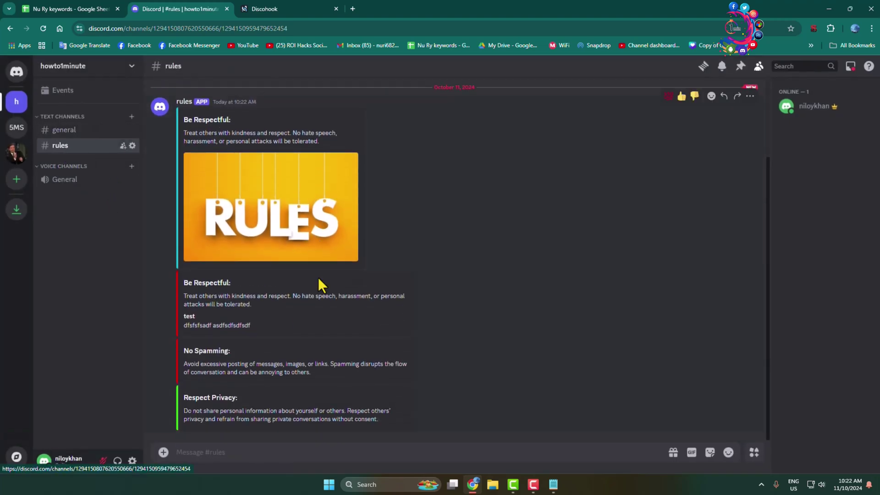